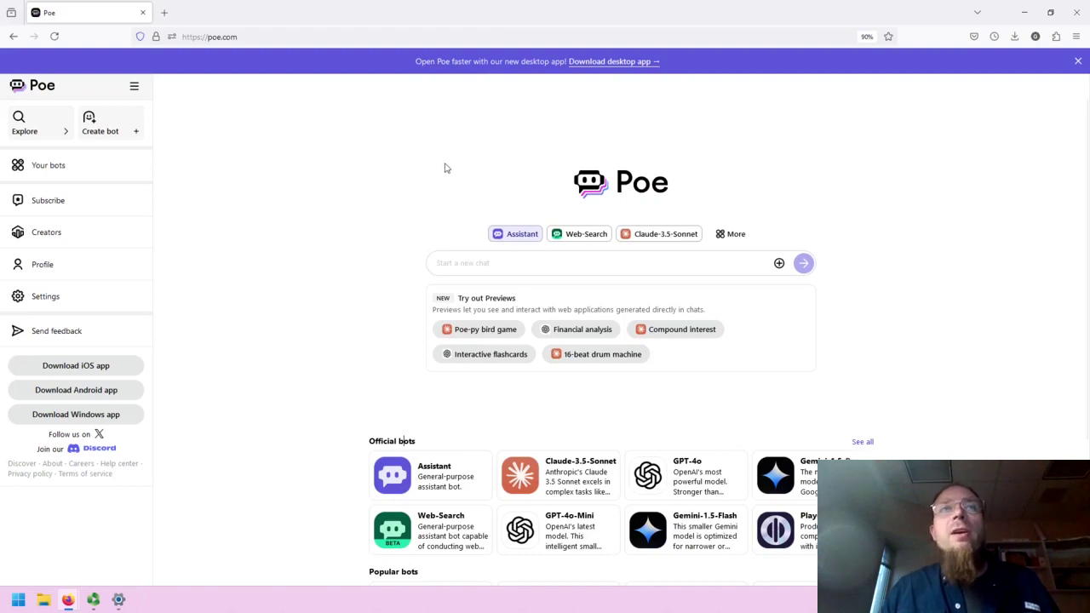
# - Dismiss the desktop app download banner, and collapse and re-expand the sidebar
pyautogui.click(1077, 63)
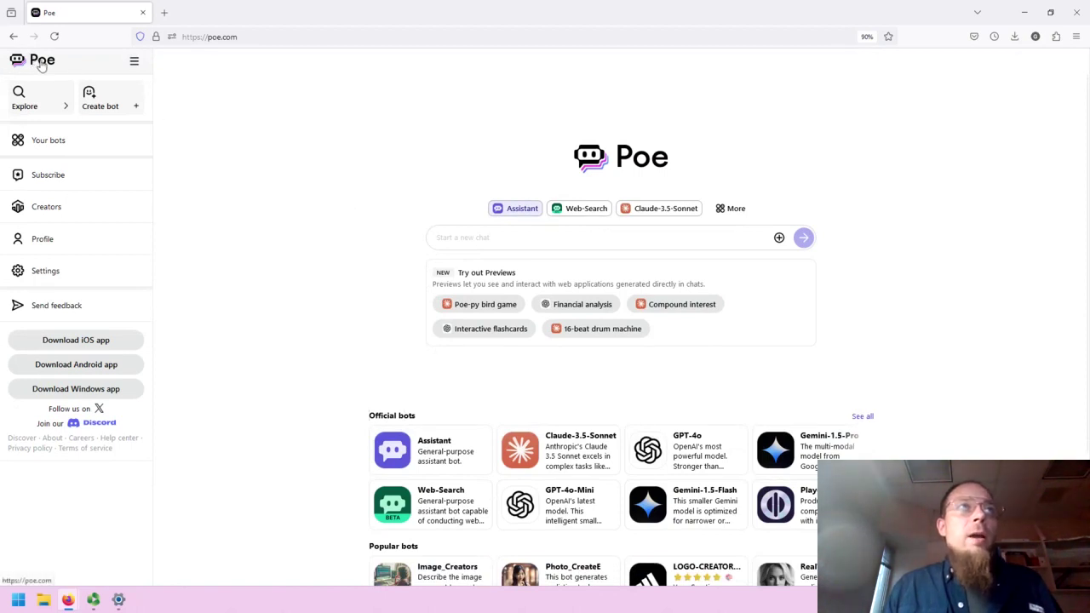
pyautogui.click(134, 61)
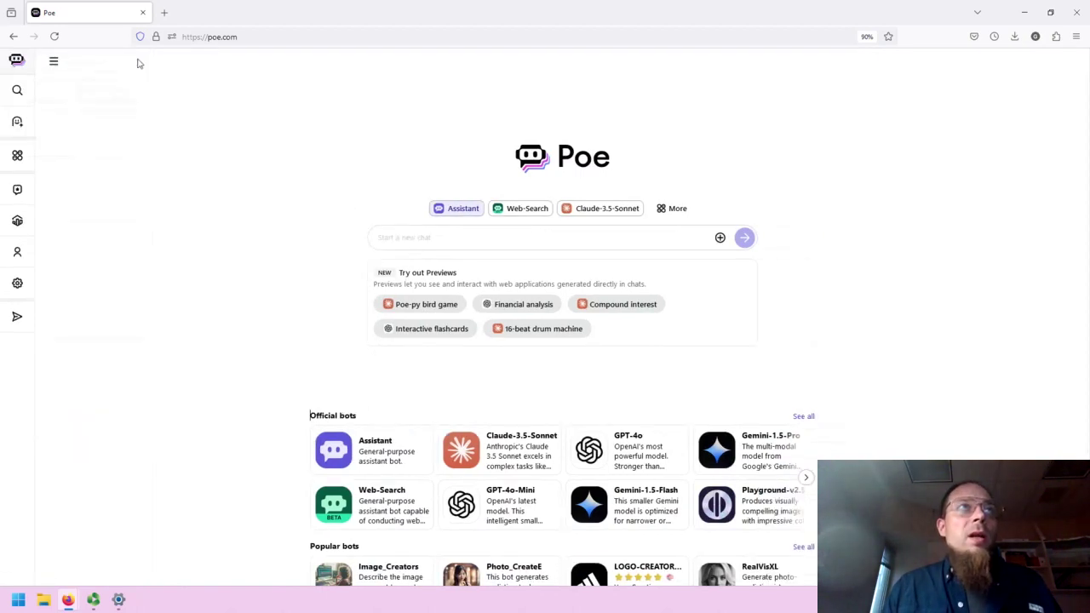
pyautogui.click(53, 64)
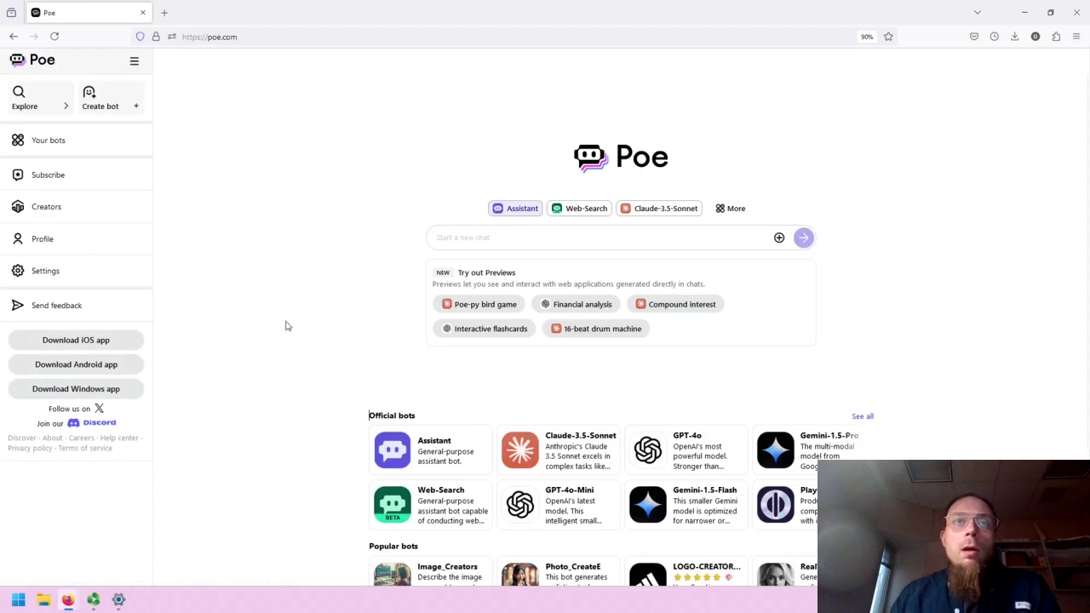
# - Look at the file upload dialog for the new chat and close it without attaching a file
pyautogui.scroll(-1, 285, 324)
pyautogui.scroll(1, 285, 324)
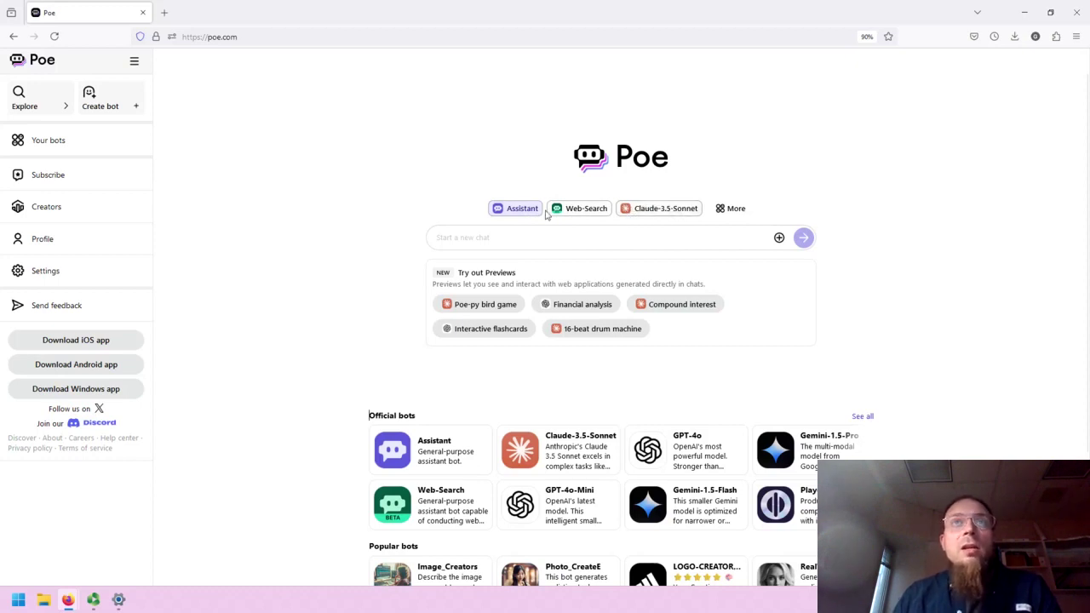
pyautogui.click(539, 237)
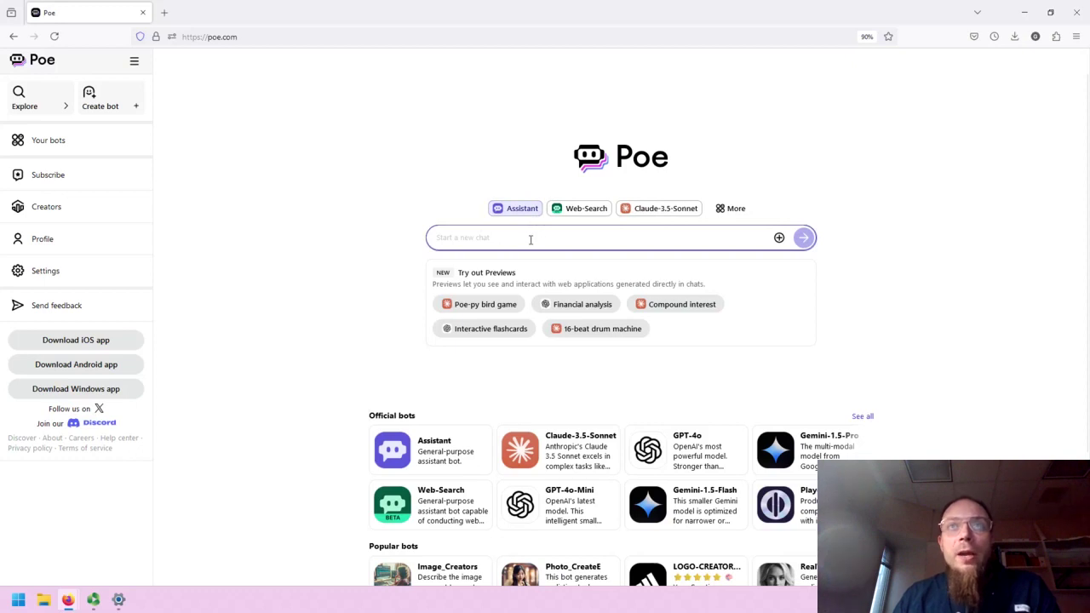
pyautogui.click(779, 239)
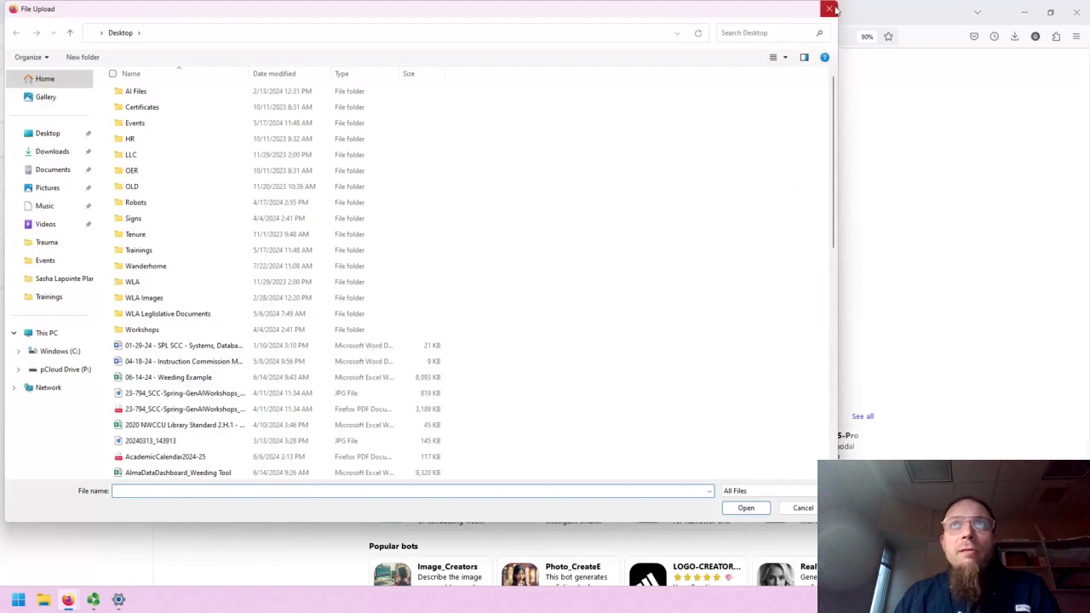
pyautogui.click(831, 8)
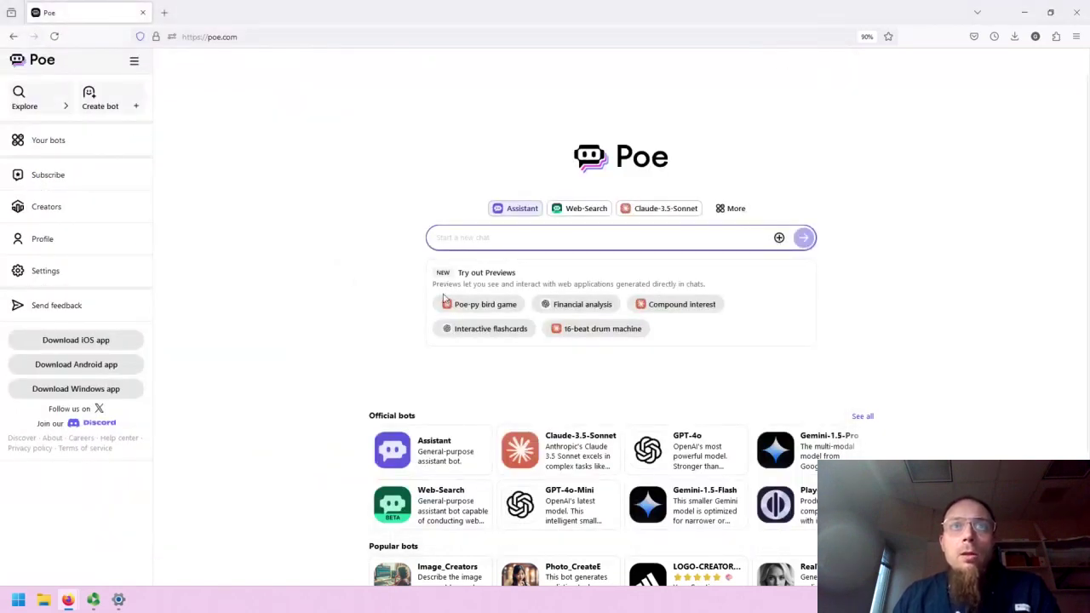
pyautogui.moveTo(479, 284); pyautogui.dragTo(484, 285)
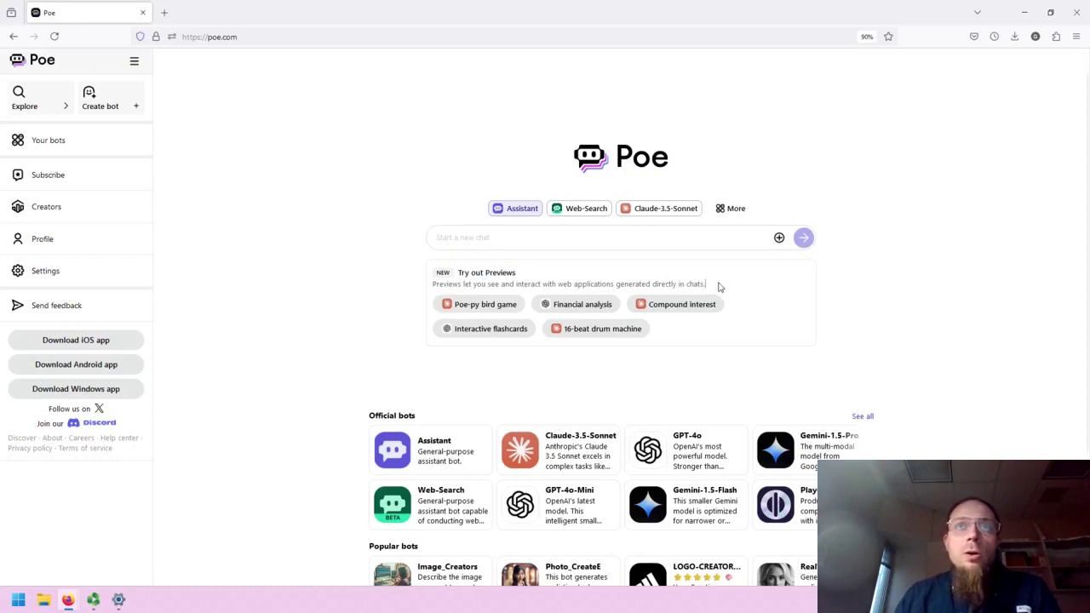
# - Examine the bot categories on the home page, from the official bots through to the roleplay bots, and return to the chat box
pyautogui.scroll(-3, 722, 287)
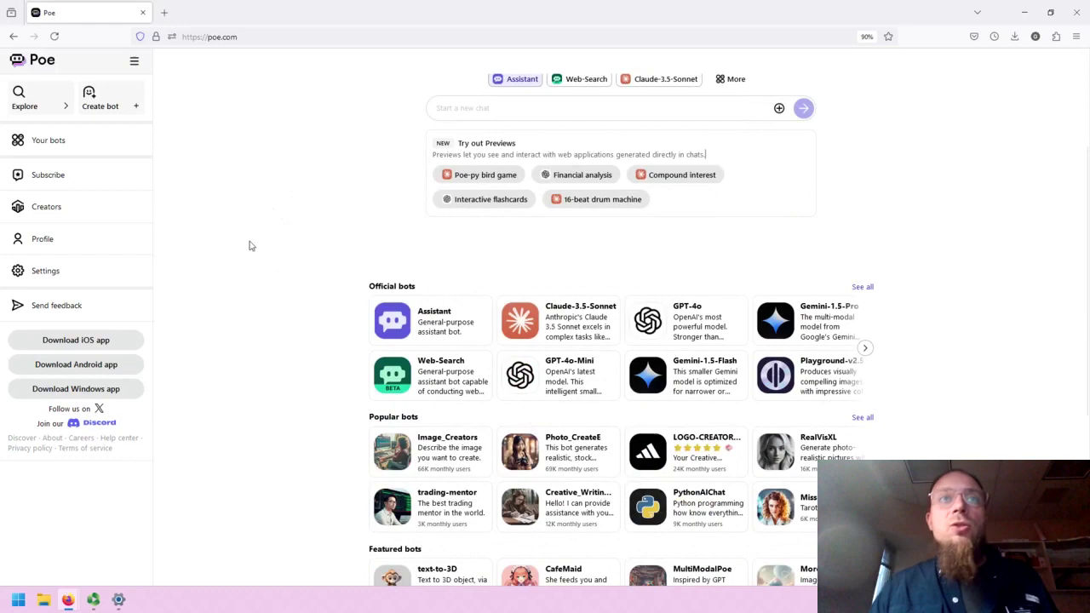
pyautogui.scroll(-1, 222, 214)
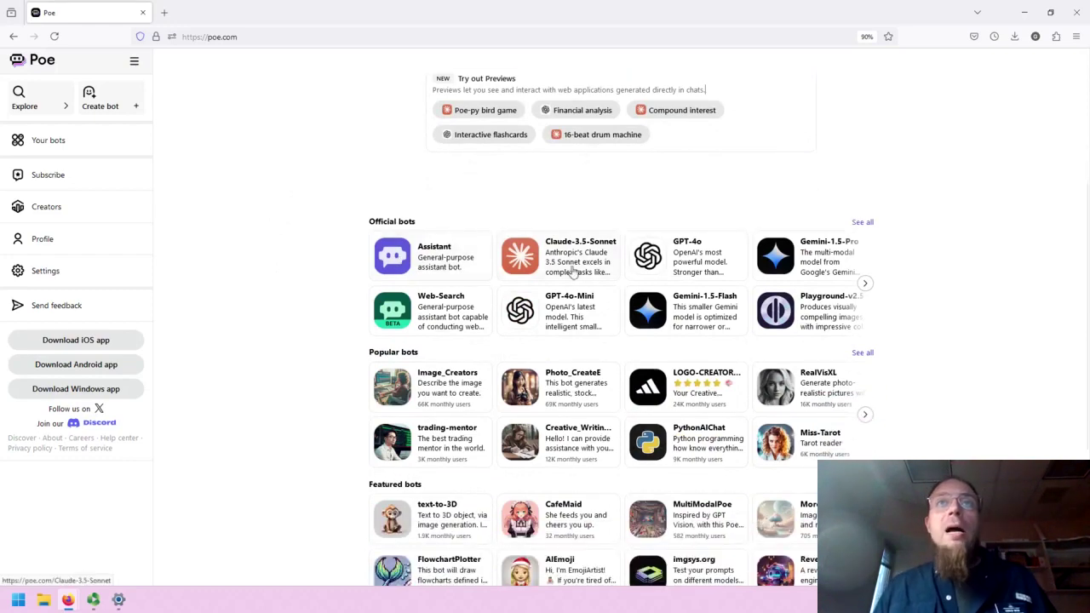
pyautogui.scroll(-2, 299, 398)
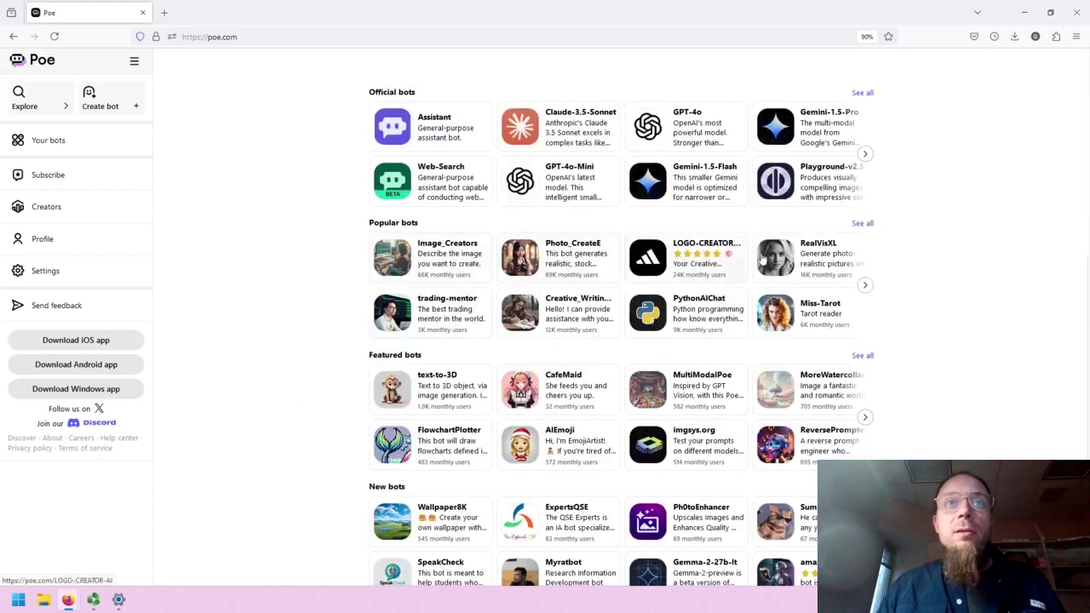
pyautogui.scroll(-1, 304, 347)
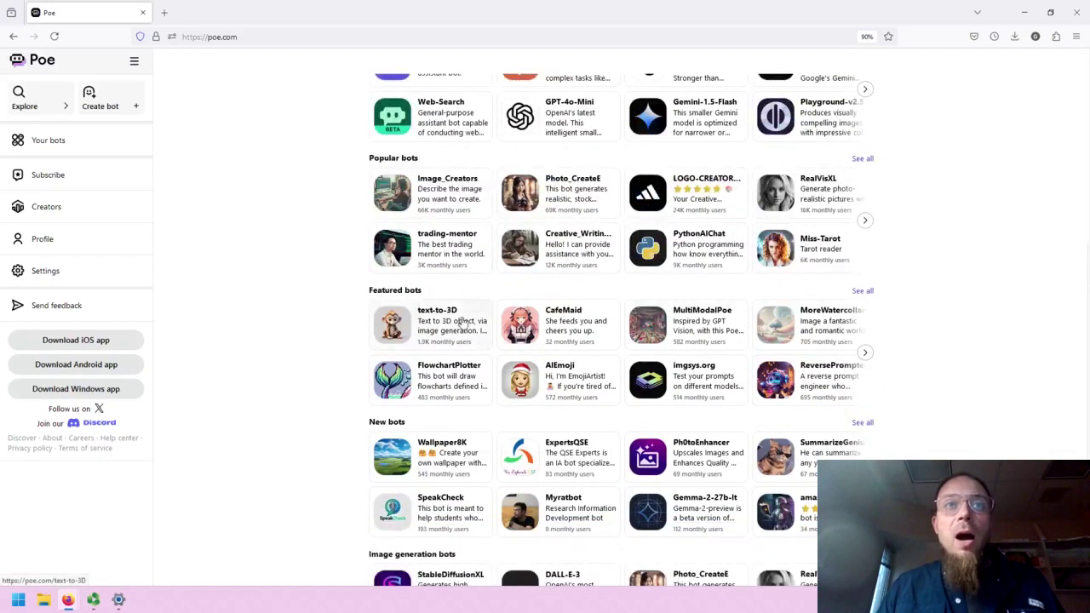
pyautogui.scroll(-2, 464, 321)
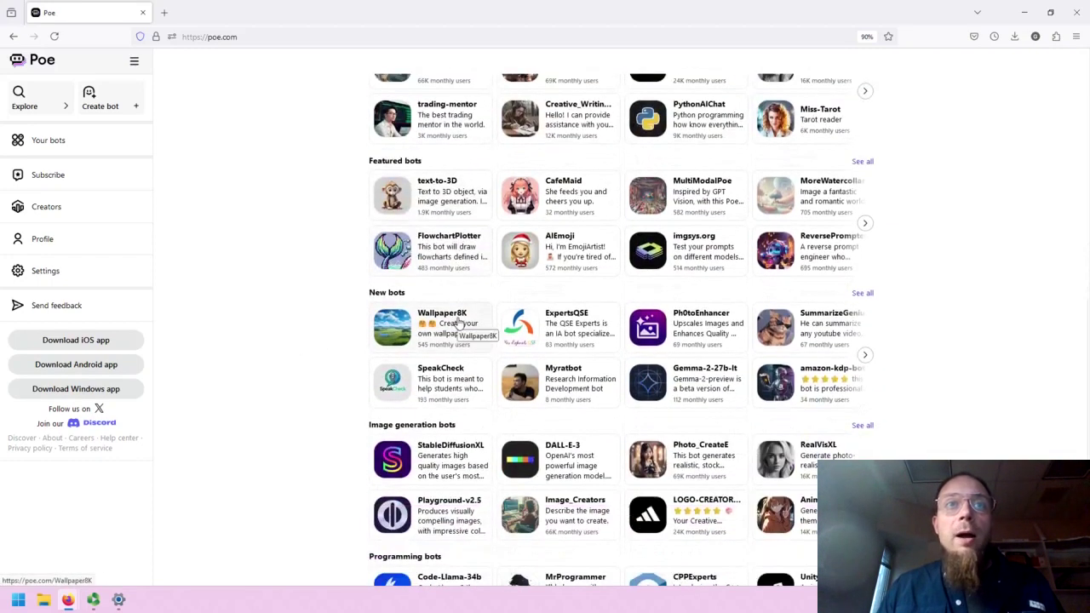
pyautogui.scroll(-1, 458, 322)
pyautogui.scroll(-1, 458, 323)
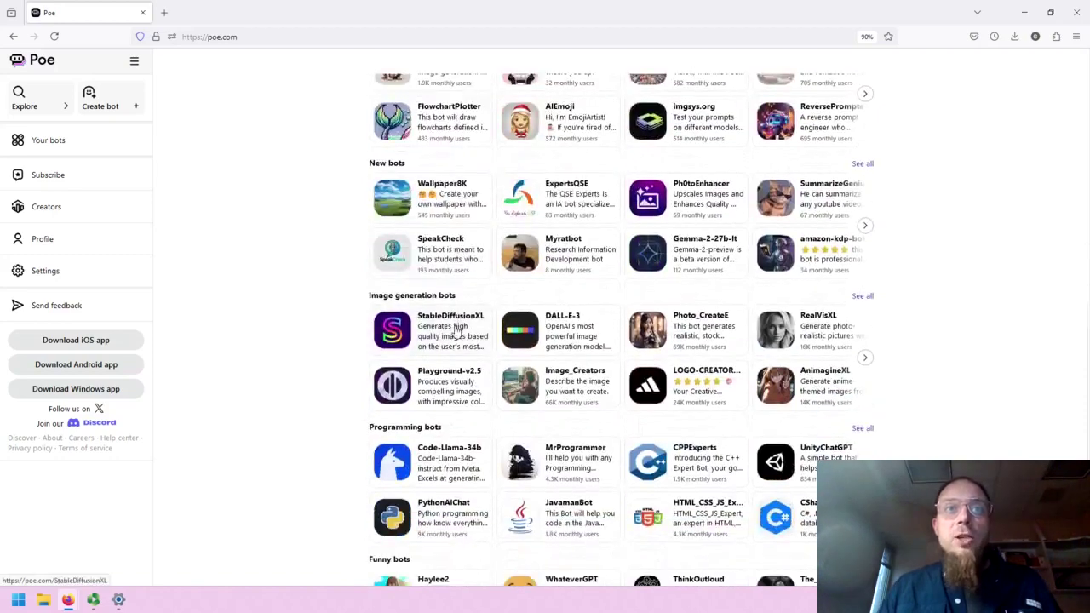
pyautogui.scroll(-2, 458, 331)
pyautogui.scroll(-2, 464, 329)
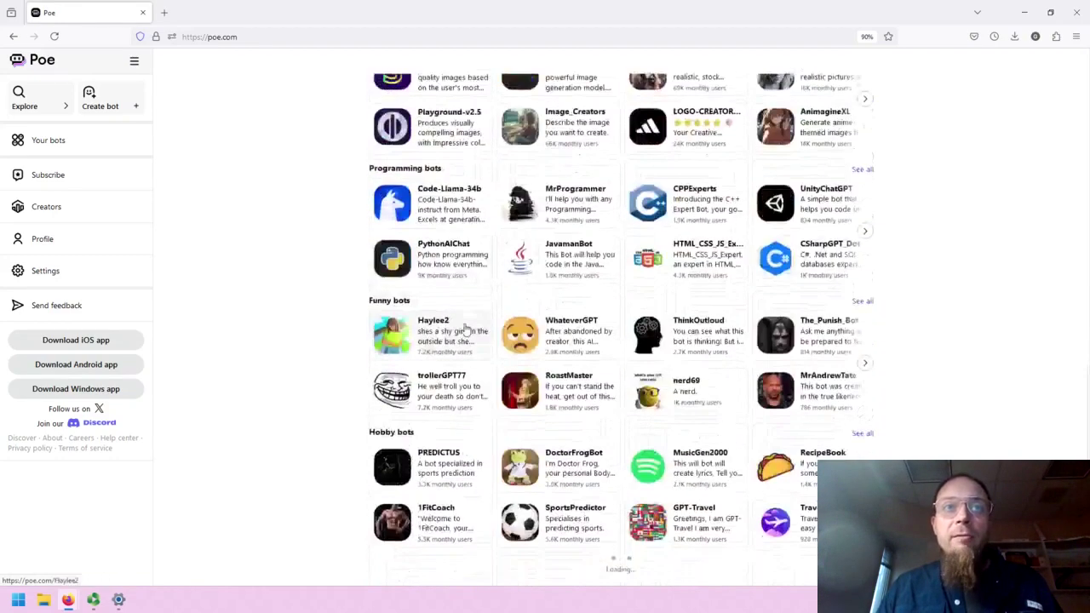
pyautogui.scroll(-3, 460, 341)
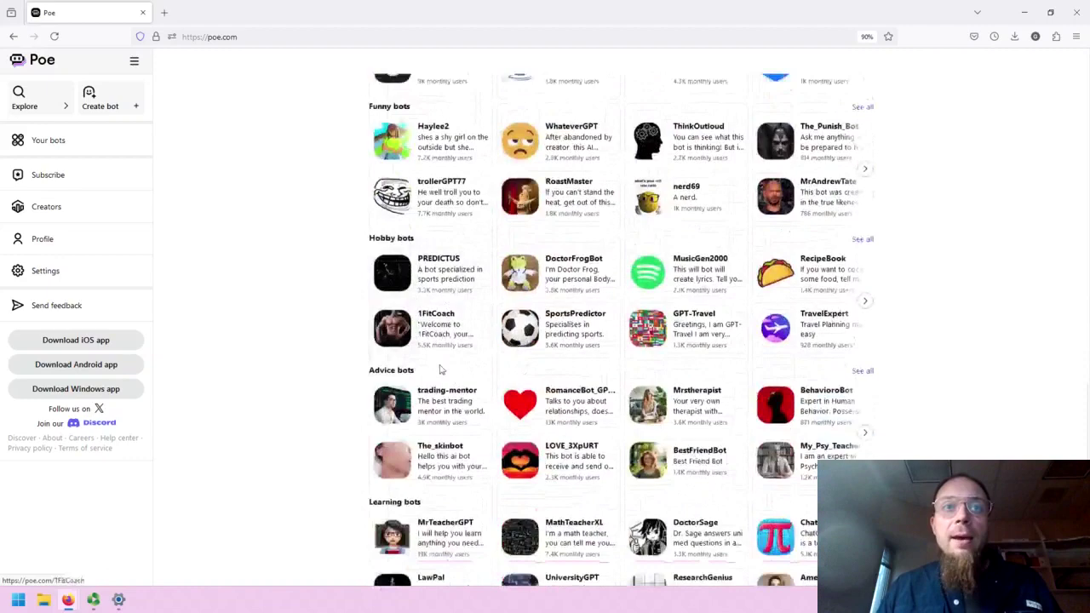
pyautogui.scroll(-4, 438, 358)
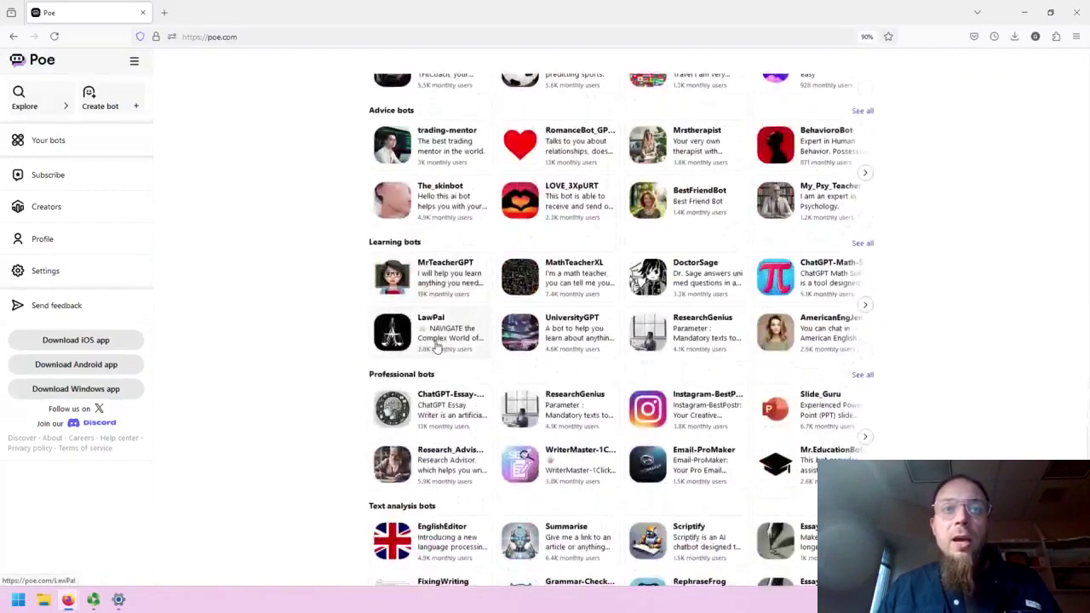
pyautogui.scroll(-3, 447, 332)
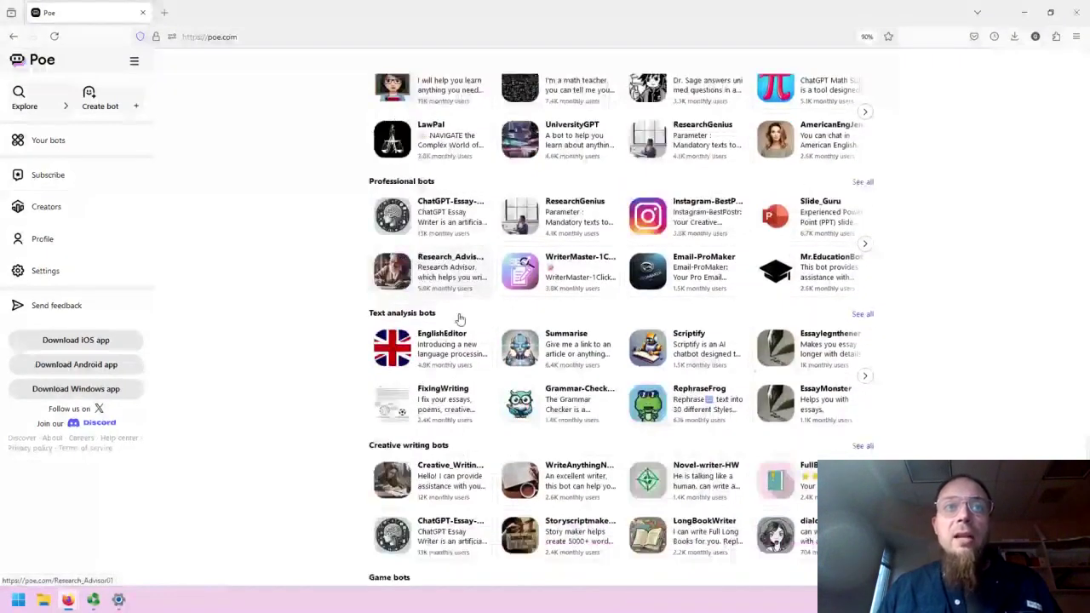
pyautogui.scroll(-3, 460, 319)
pyautogui.scroll(-4, 457, 317)
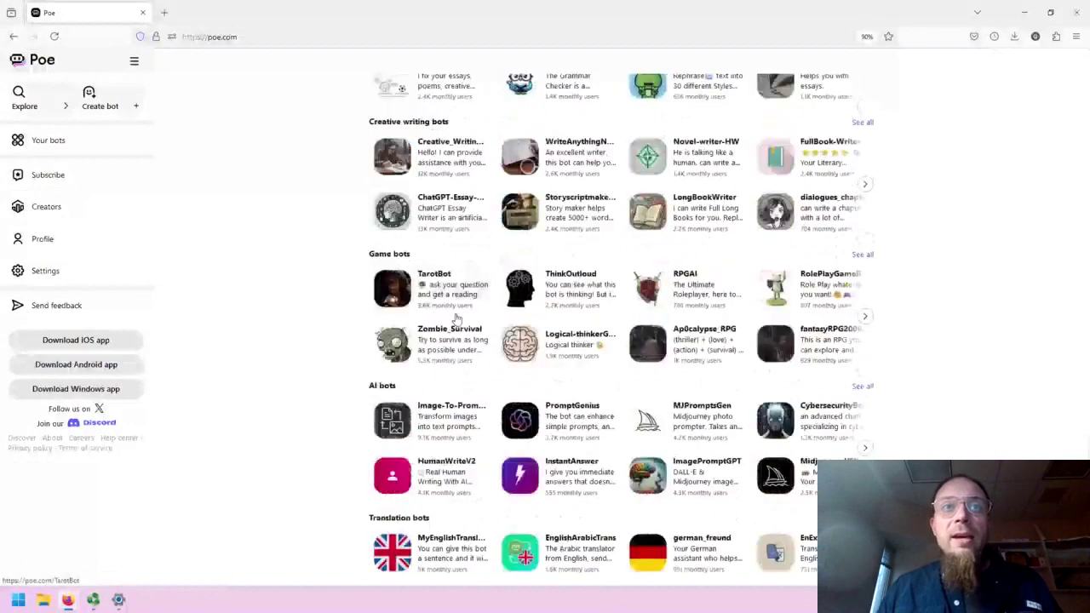
pyautogui.scroll(-1, 454, 317)
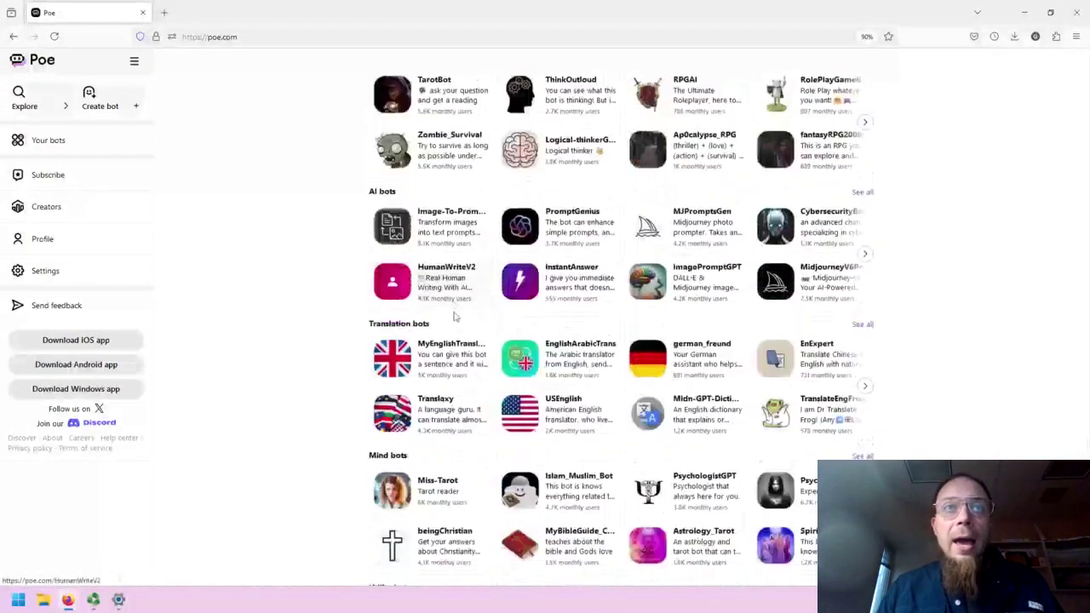
pyautogui.scroll(-1, 449, 330)
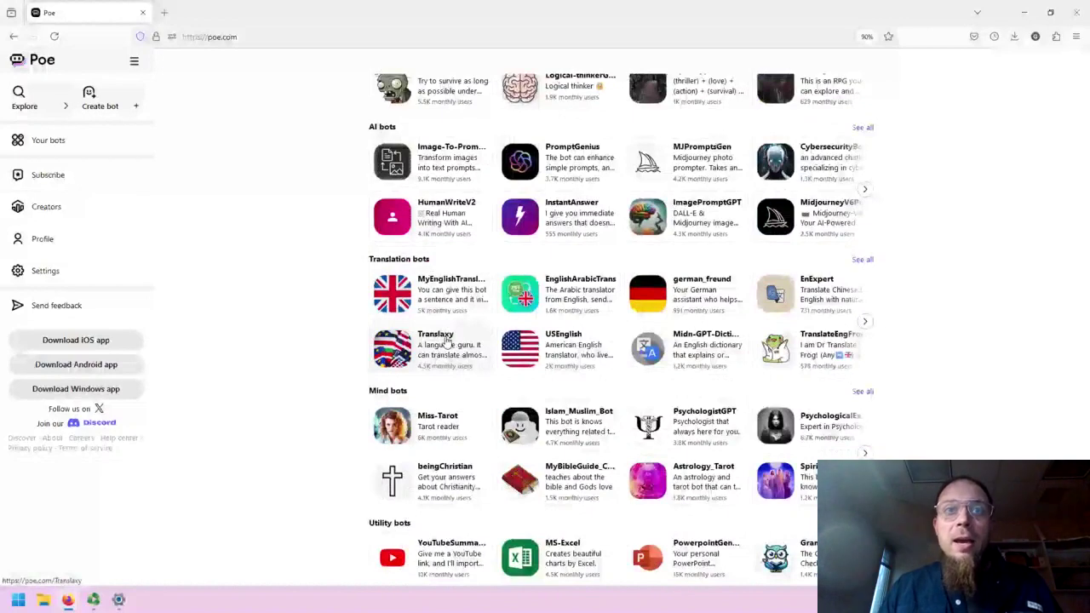
pyautogui.scroll(-4, 447, 340)
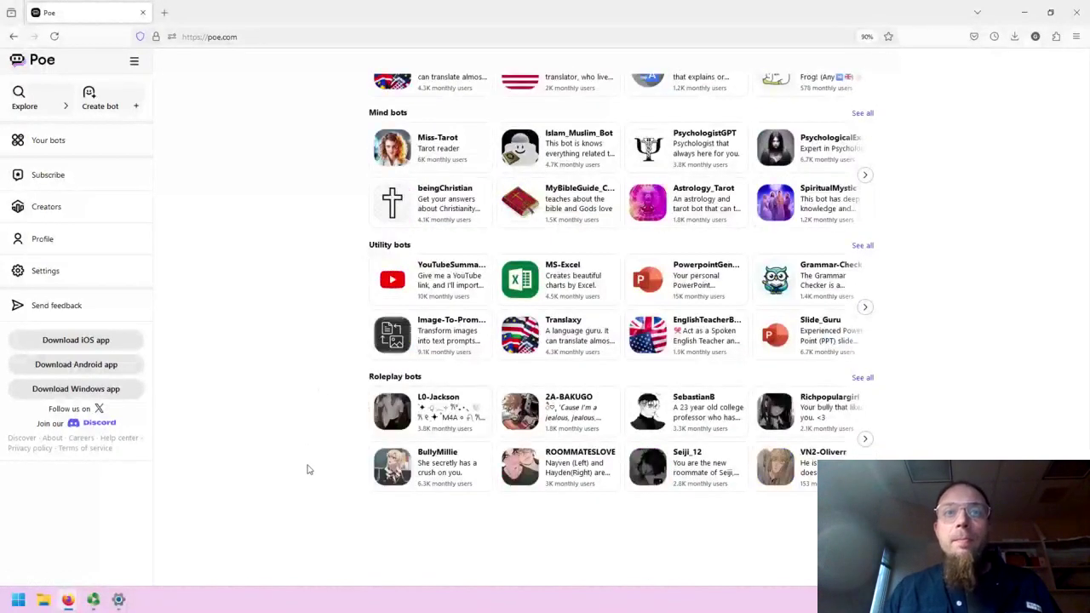
pyautogui.scroll(10, 311, 480)
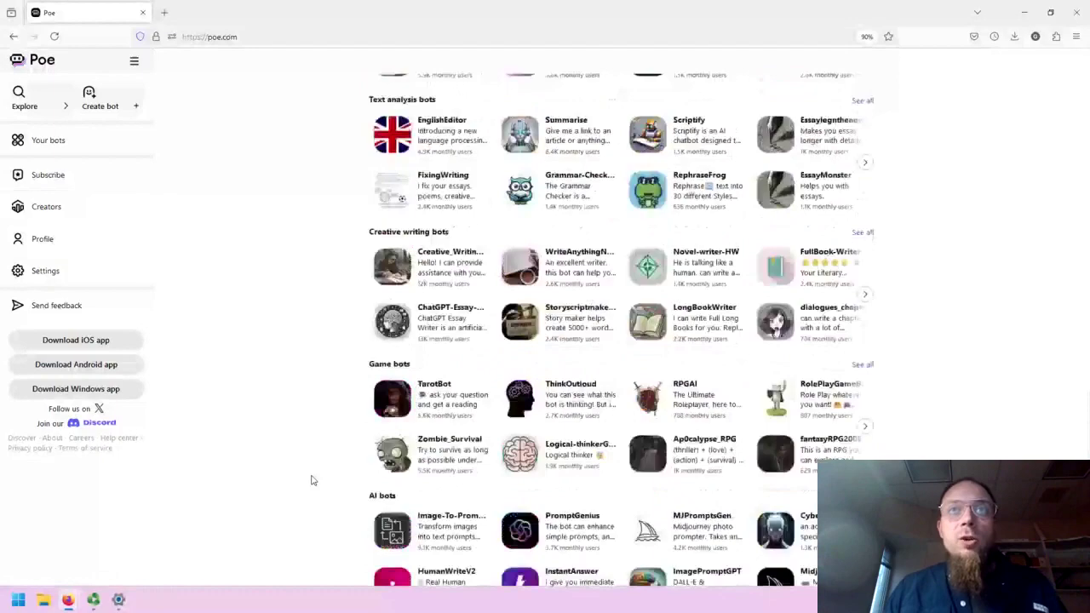
pyautogui.scroll(10, 314, 477)
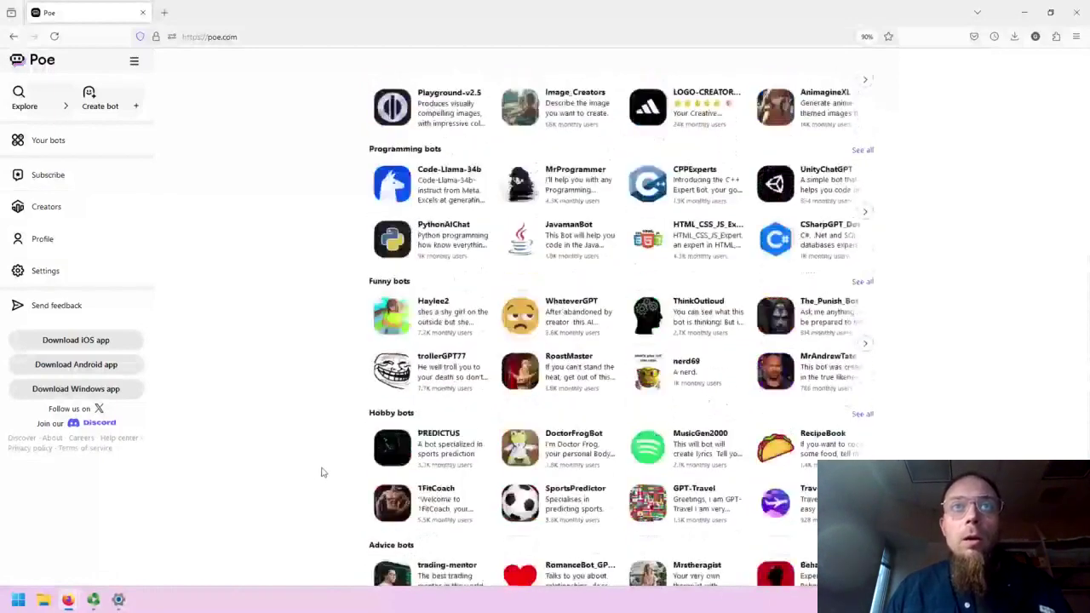
pyautogui.scroll(1, 321, 473)
pyautogui.scroll(10, 322, 472)
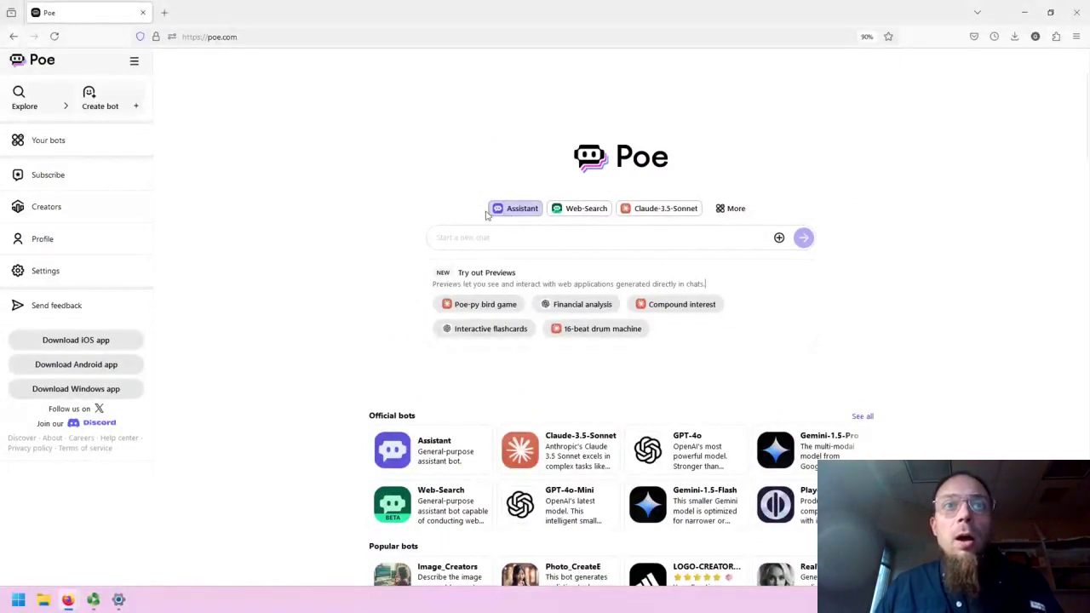
# - Send the Assistant bot the prompt "Tell me a story about a poem." in a new chat
pyautogui.click(466, 242)
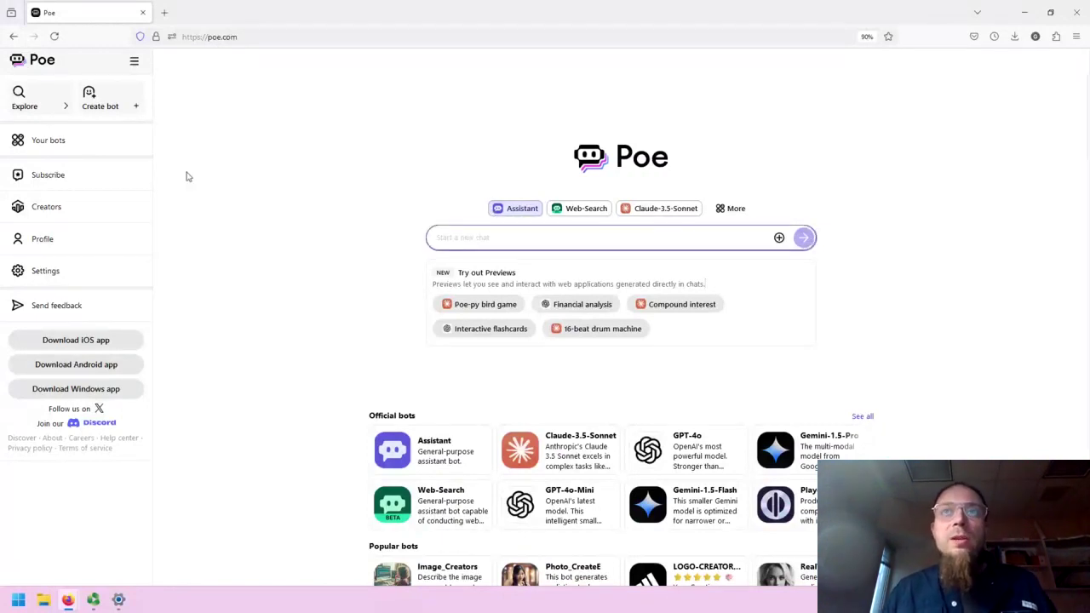
pyautogui.write('T')
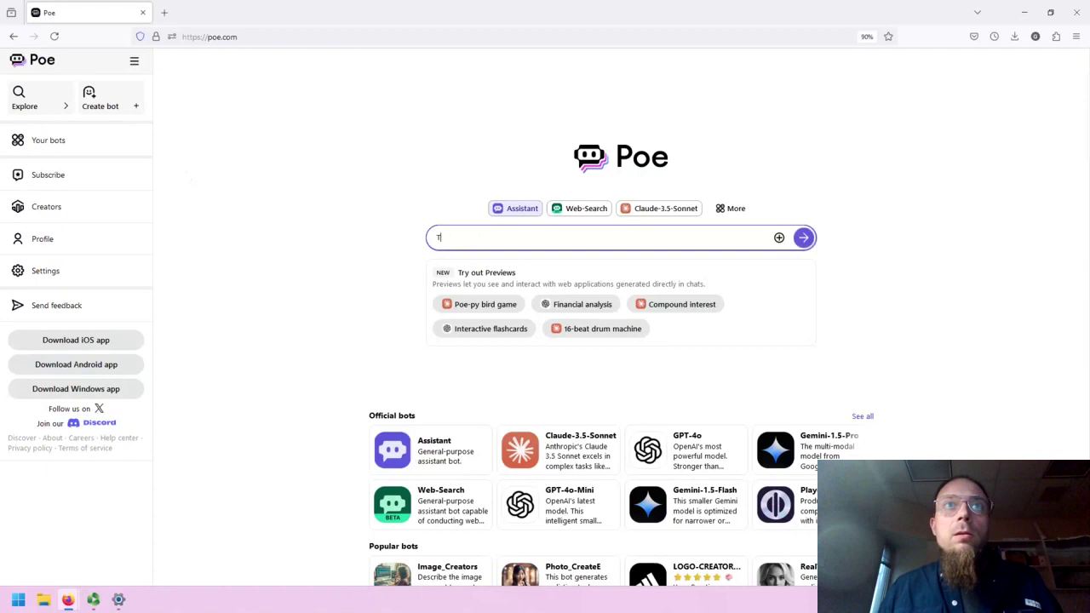
pyautogui.write('ell me a story abo')
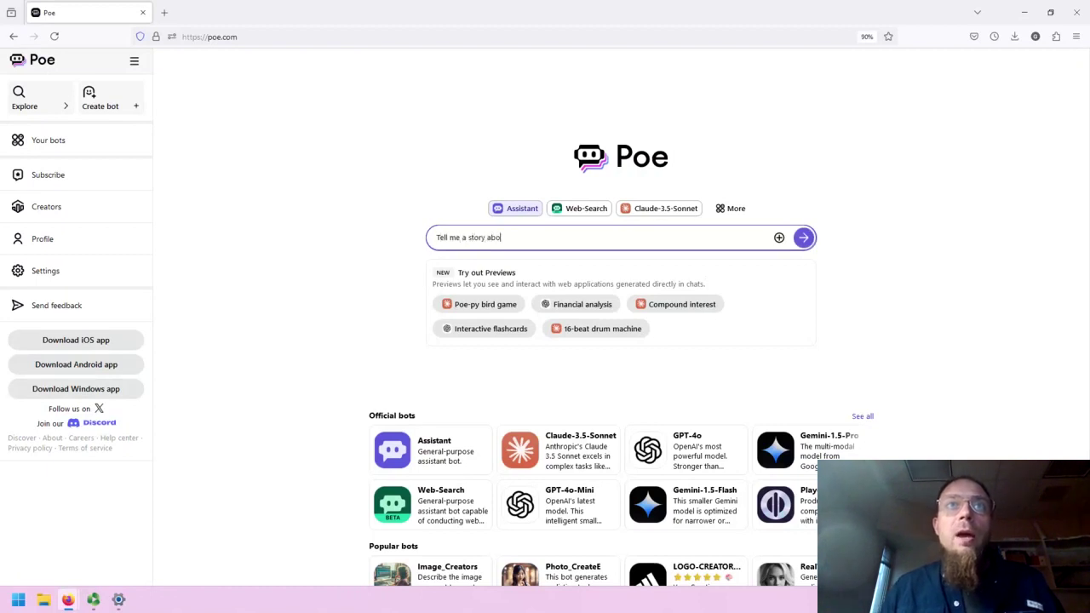
pyautogui.write('ut a poem.')
pyautogui.press('Return')
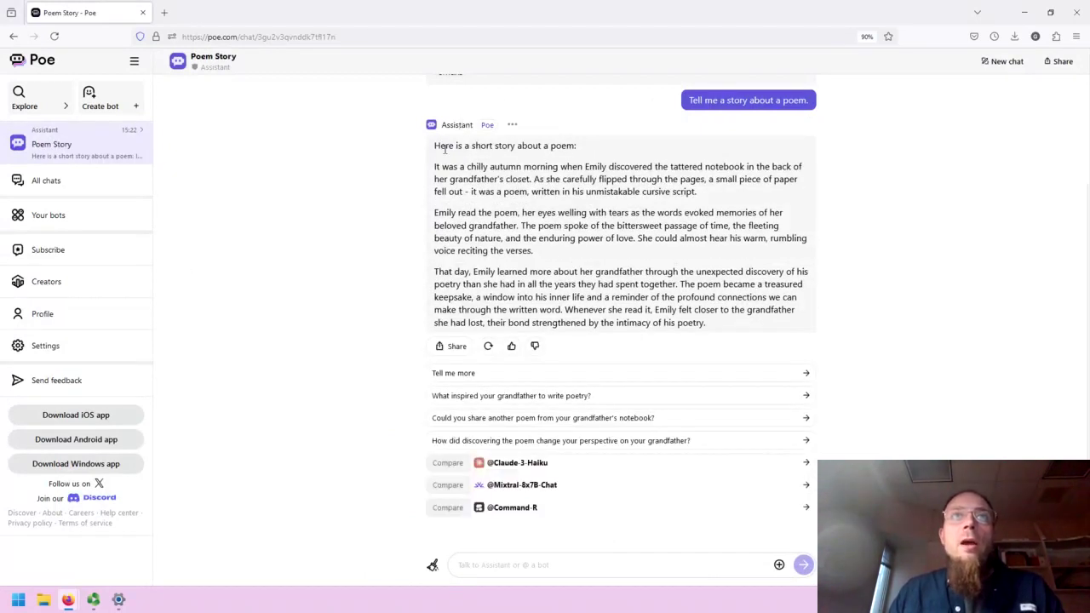
# - Review the Assistant's story and the extra options offered for that message
pyautogui.scroll(3, 445, 207)
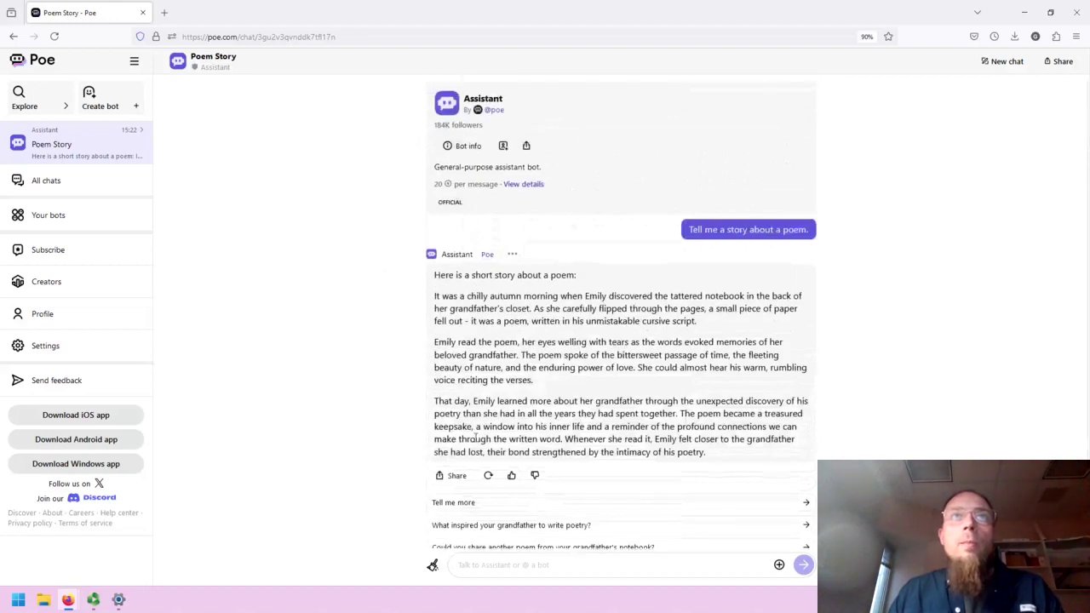
pyautogui.scroll(-3, 467, 343)
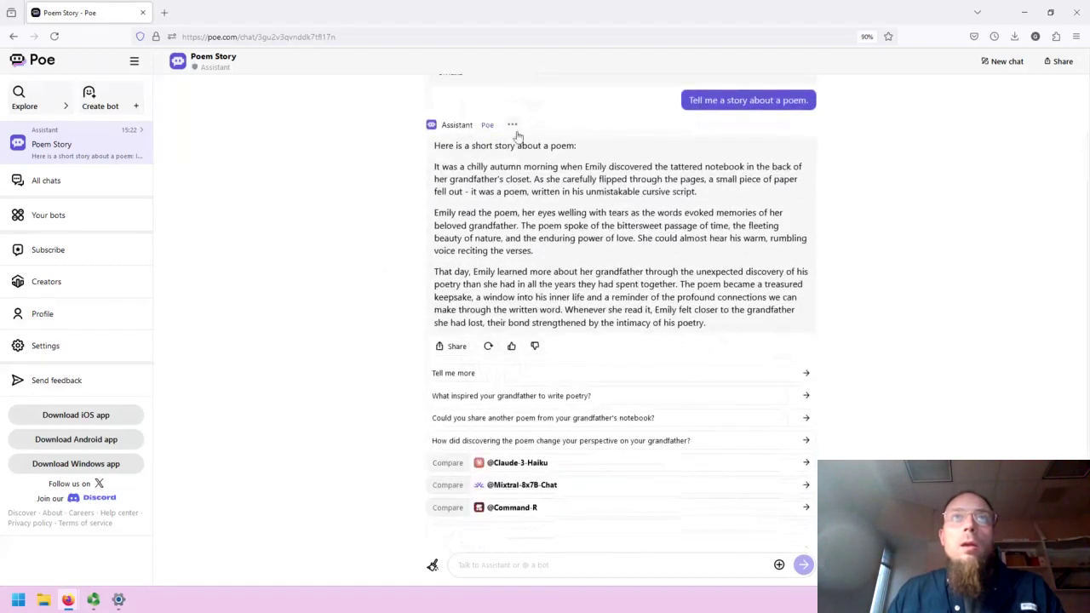
pyautogui.click(511, 126)
pyautogui.click(618, 226)
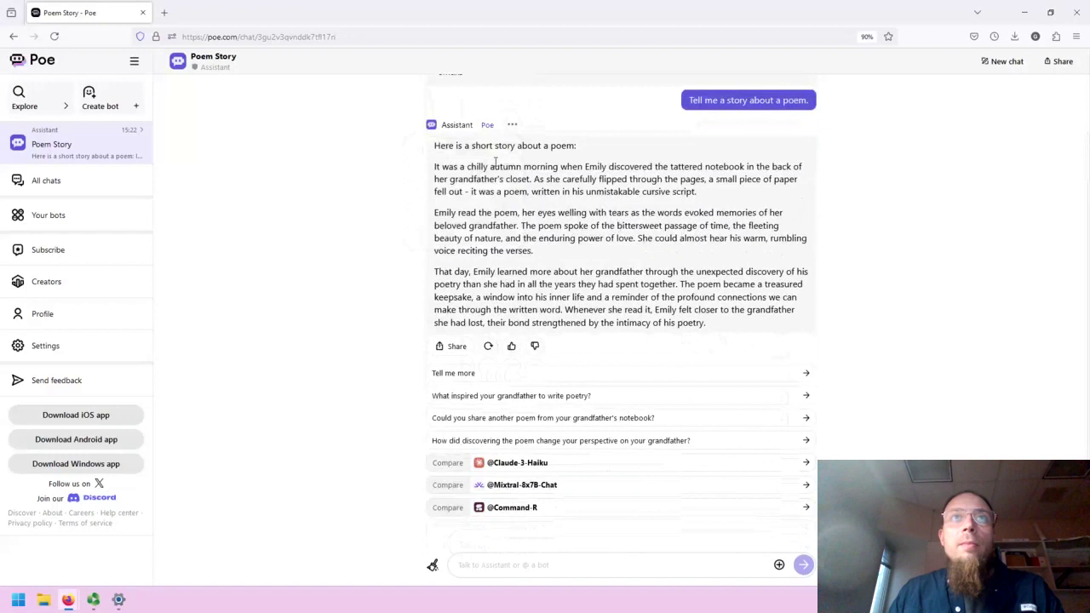
pyautogui.moveTo(433, 145); pyautogui.dragTo(490, 191)
pyautogui.click(473, 182)
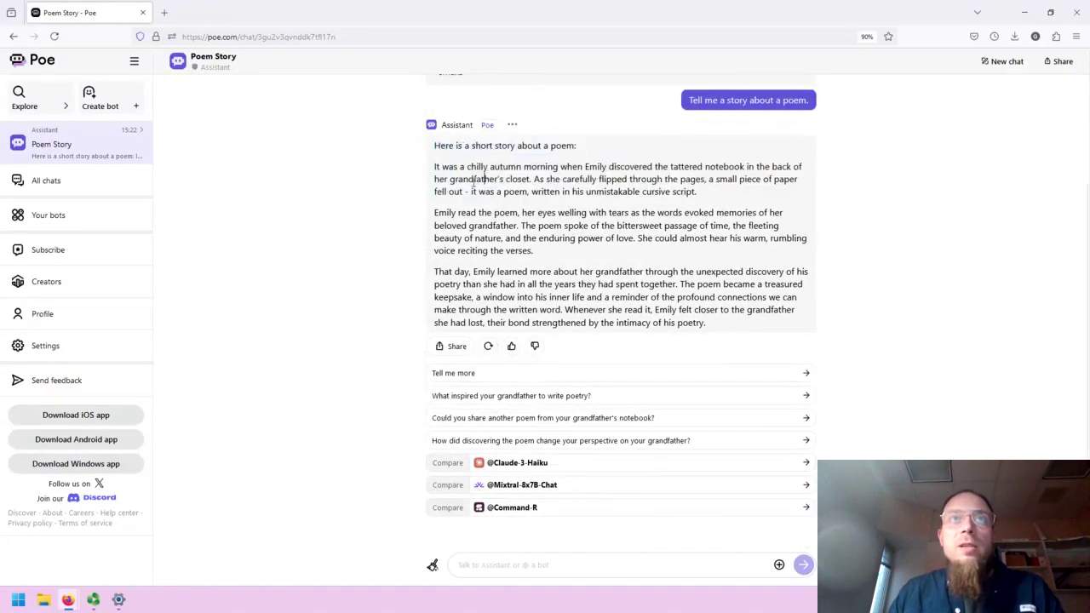
# - Compare the Assistant's story with an answer to the same prompt from Claude-3-Haiku
pyautogui.scroll(-1, 496, 283)
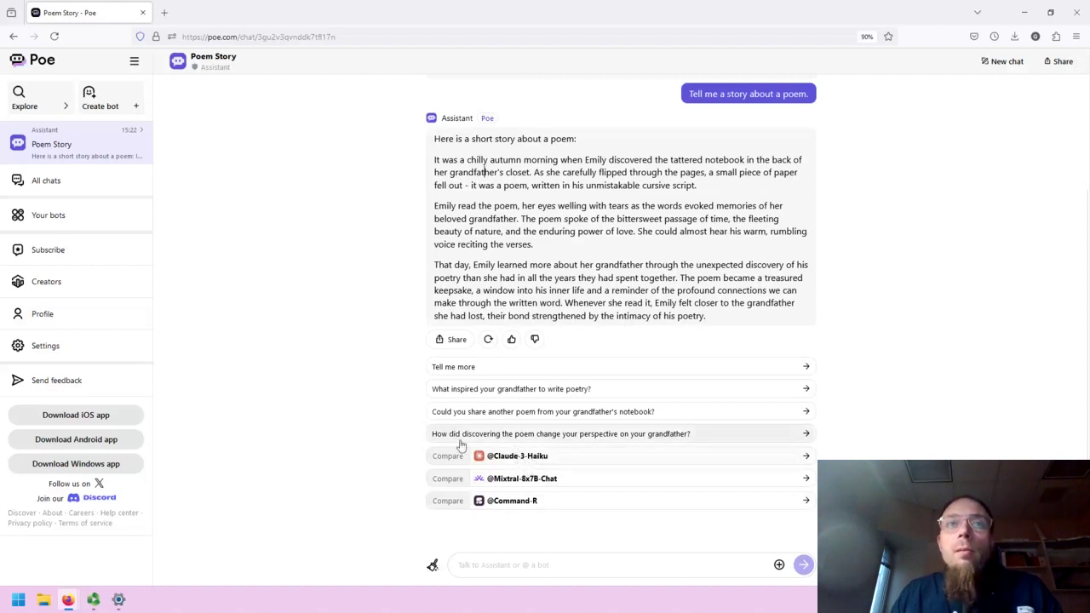
pyautogui.click(503, 458)
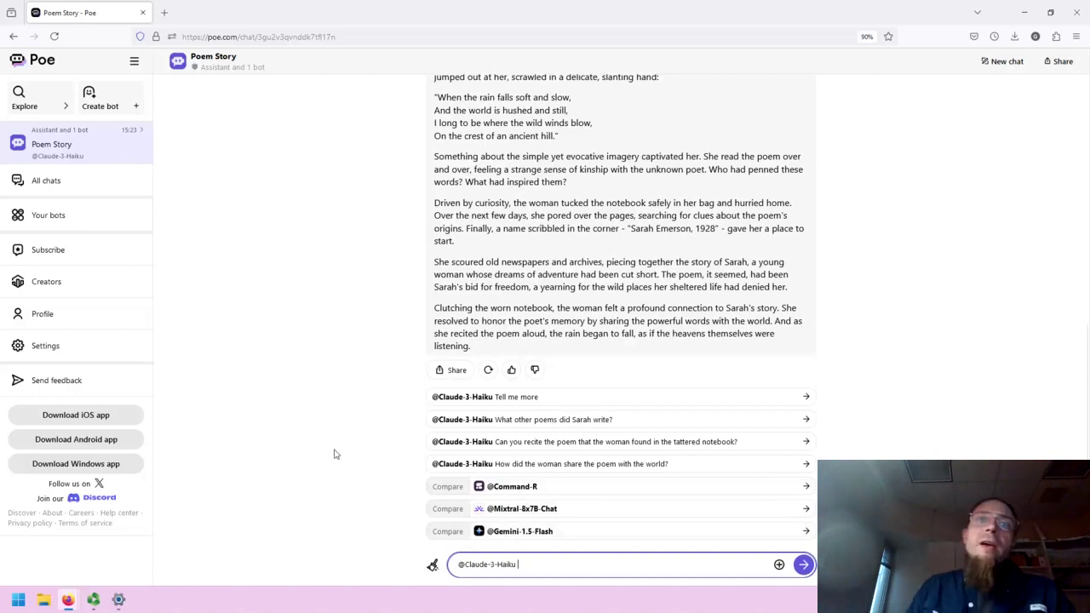
# - Return to the home page and choose StableDiffusionXL from the full bot list for a new chat
pyautogui.scroll(1, 358, 356)
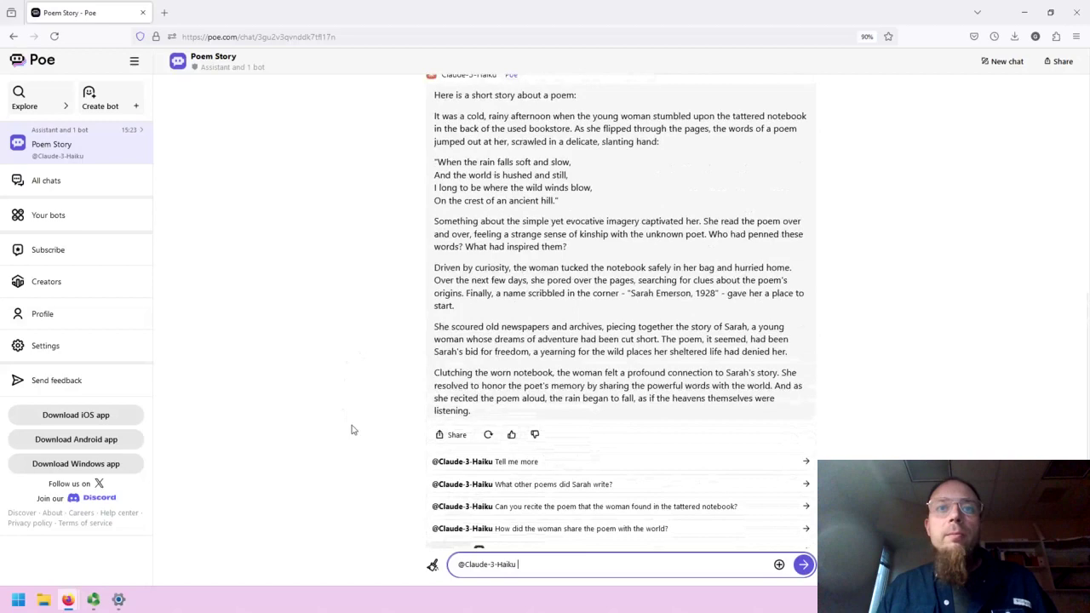
pyautogui.scroll(-1, 353, 426)
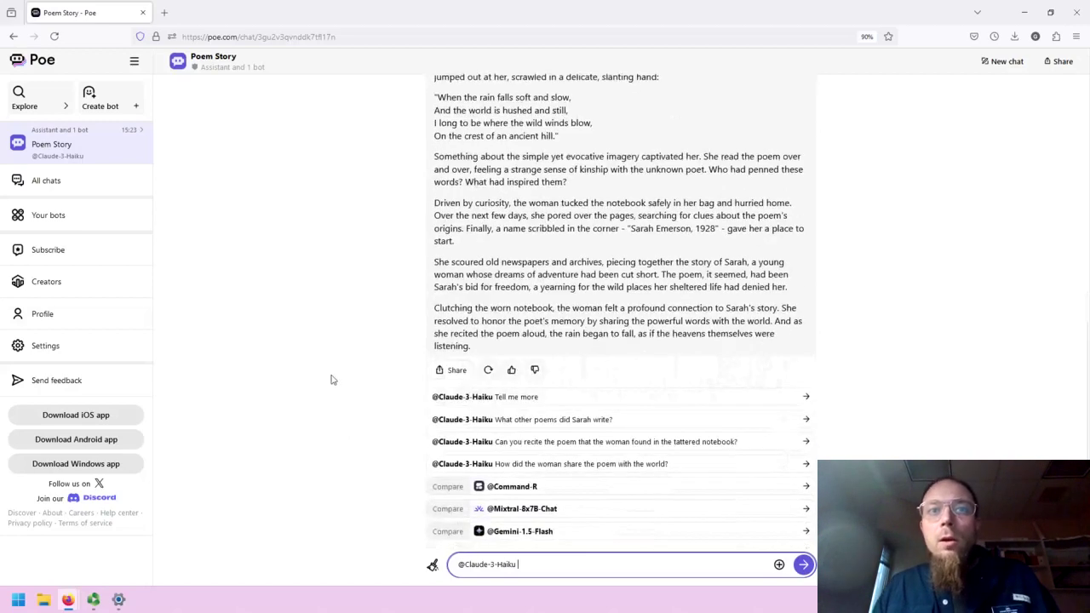
pyautogui.click(43, 63)
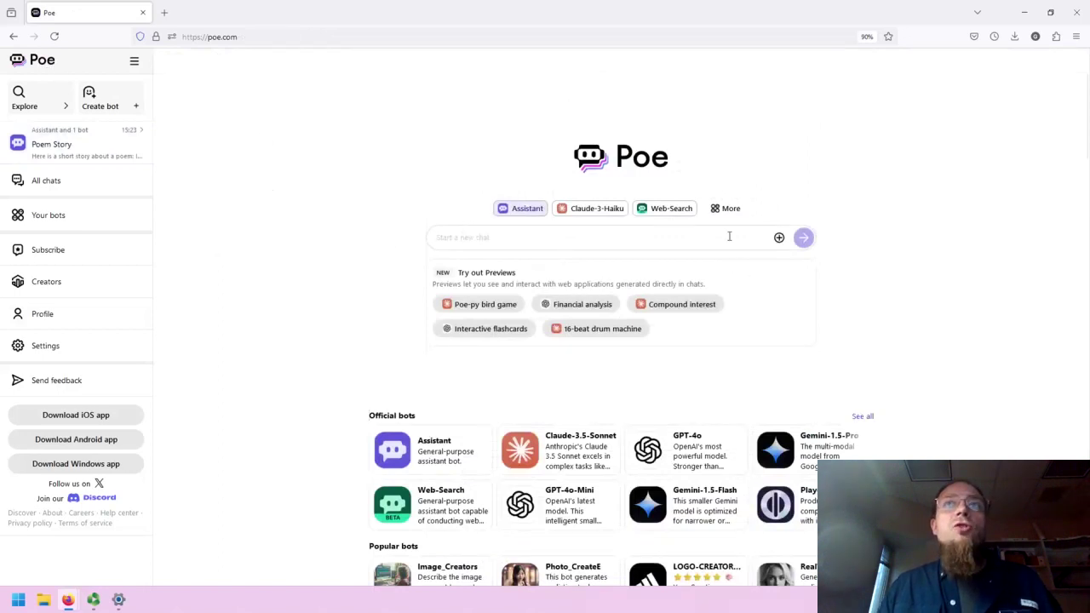
pyautogui.click(728, 210)
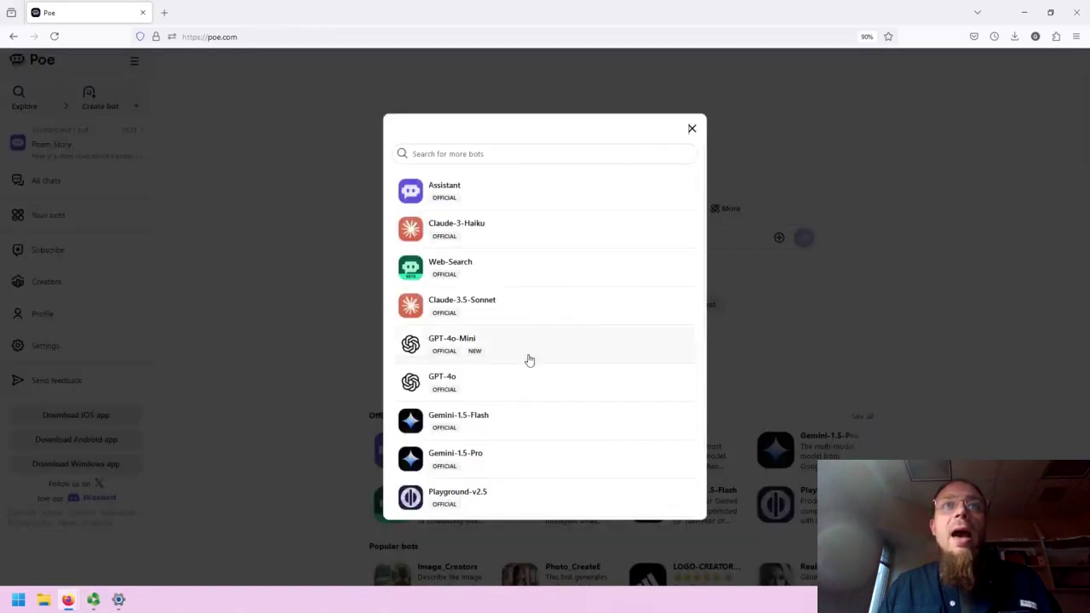
pyautogui.scroll(-4, 528, 358)
pyautogui.scroll(-4, 528, 358)
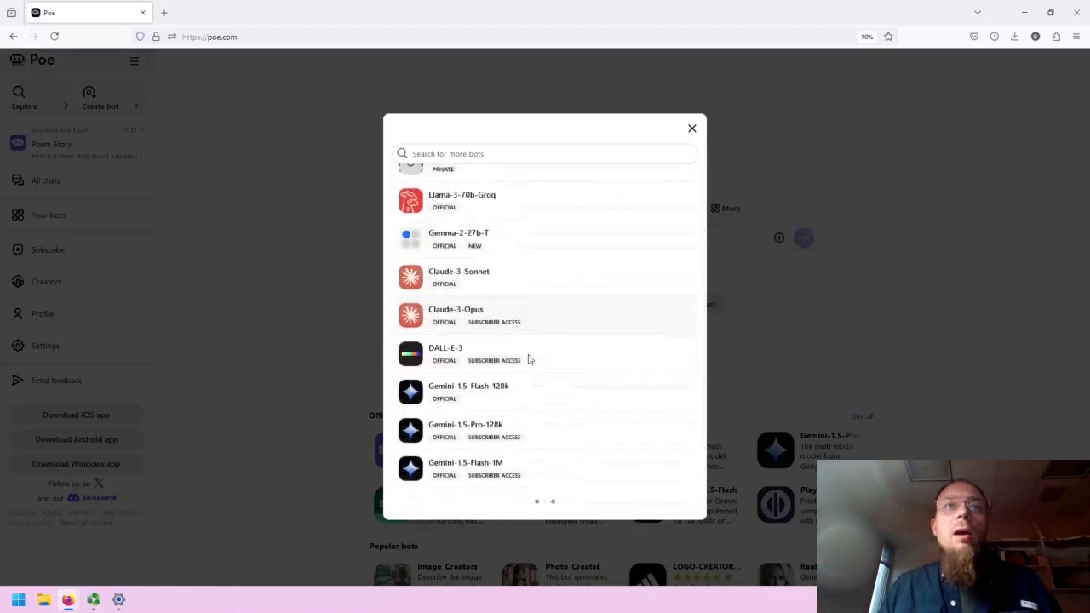
pyautogui.scroll(-3, 578, 363)
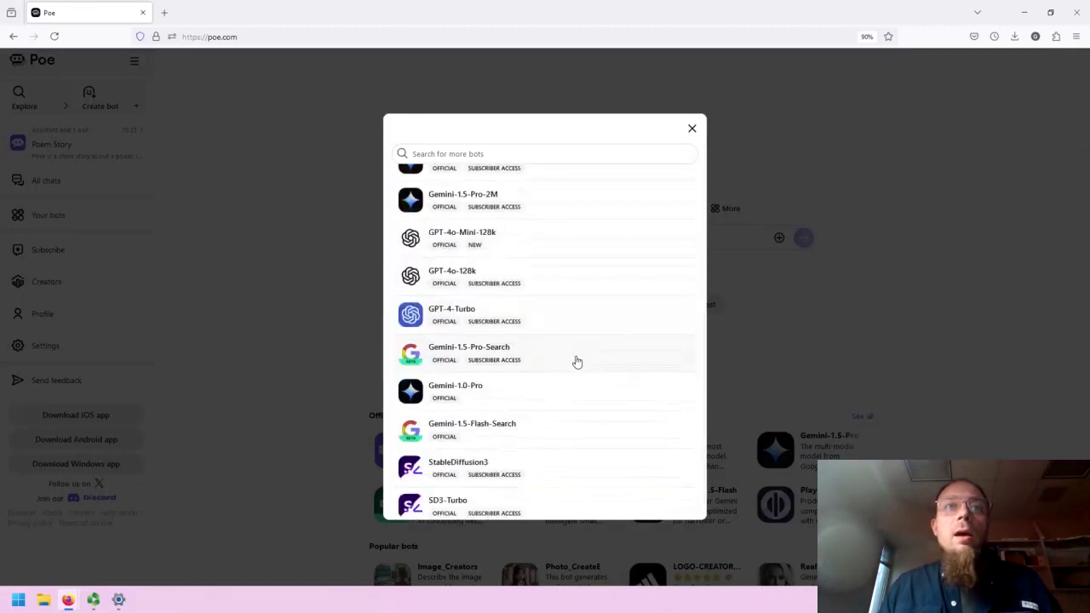
pyautogui.scroll(-1, 619, 364)
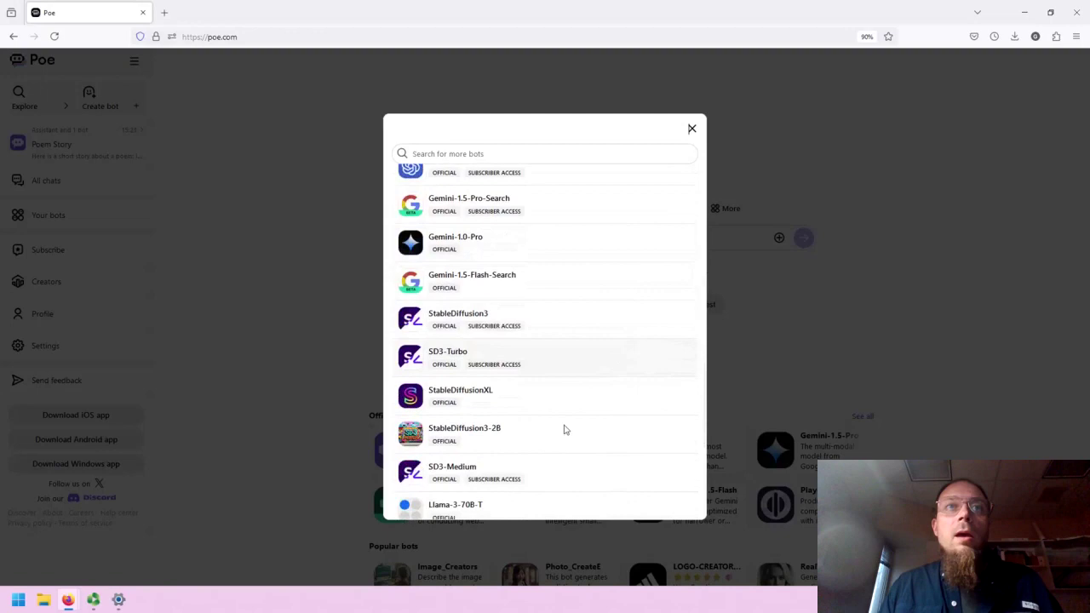
pyautogui.click(505, 397)
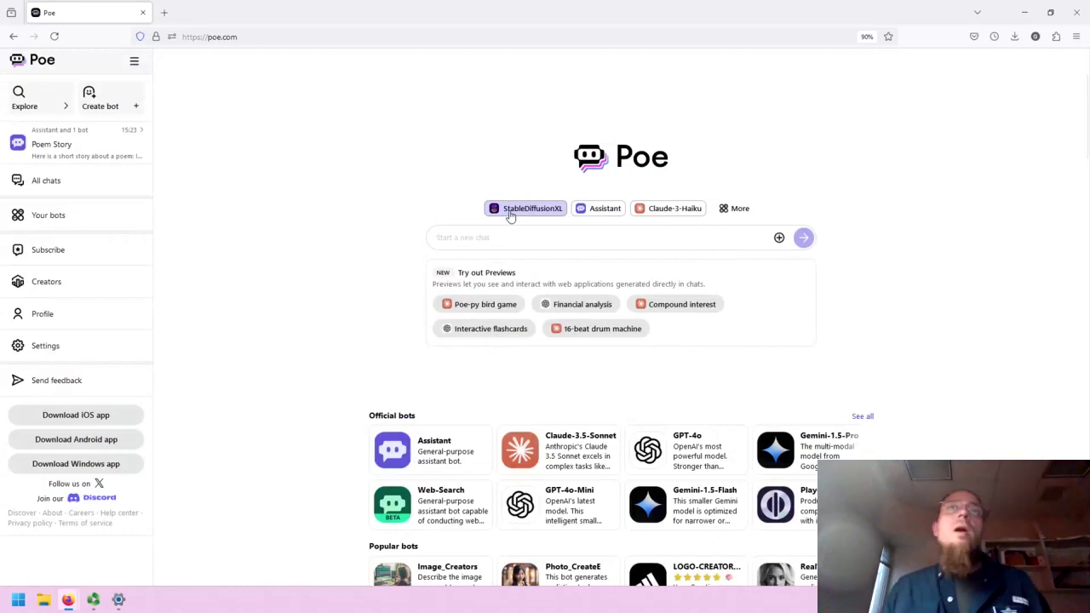
# - Send StableDiffusionXL the prompt "Create a picture that represents a story about a poem." and review the generated picture with its follow-up options
pyautogui.click(531, 234)
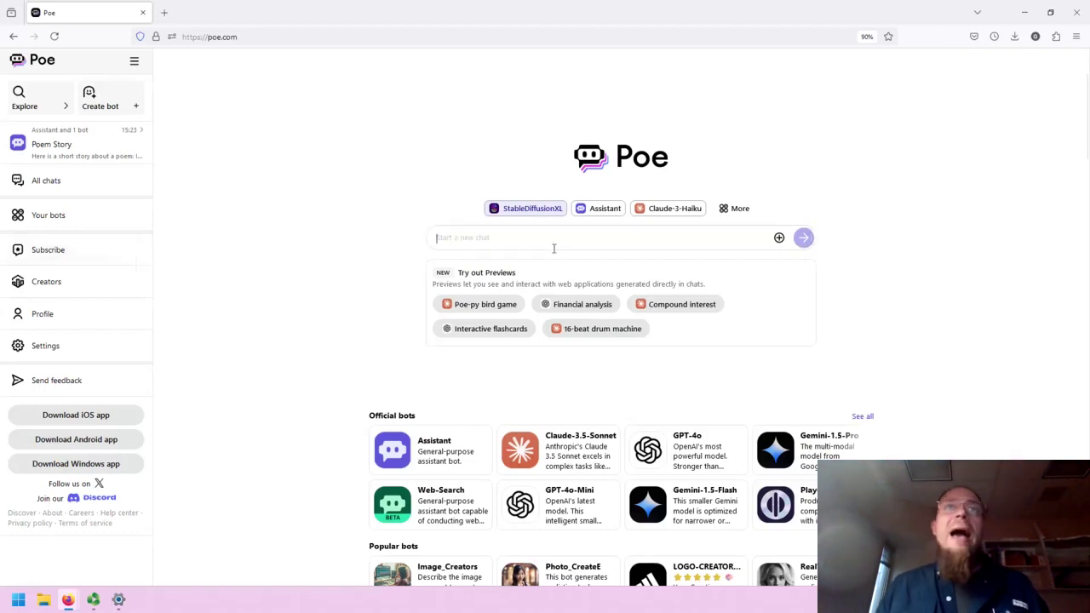
pyautogui.write('d')
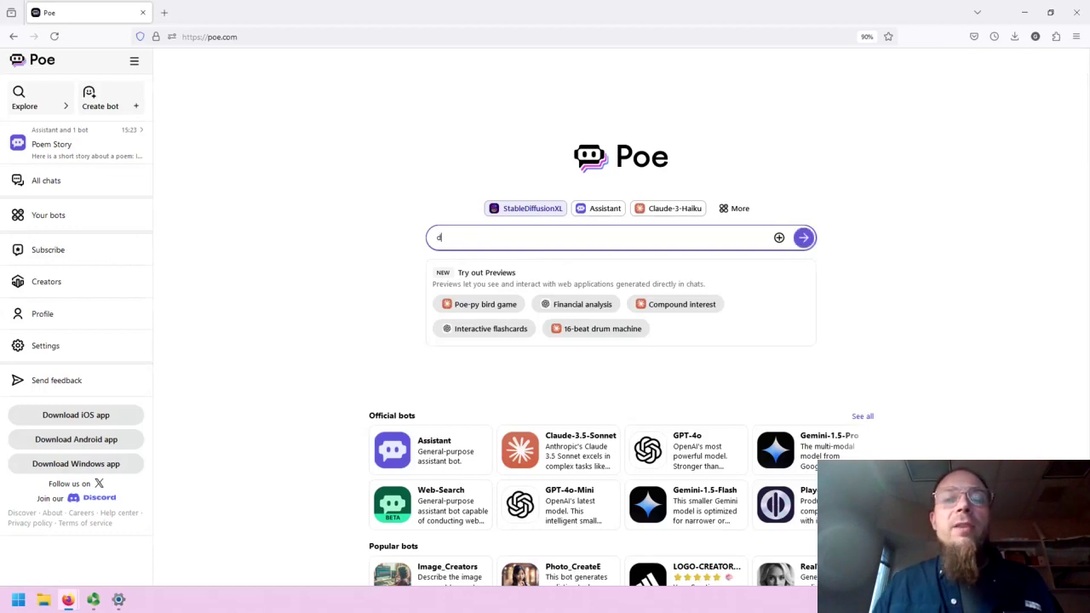
pyautogui.press('BackSpace')
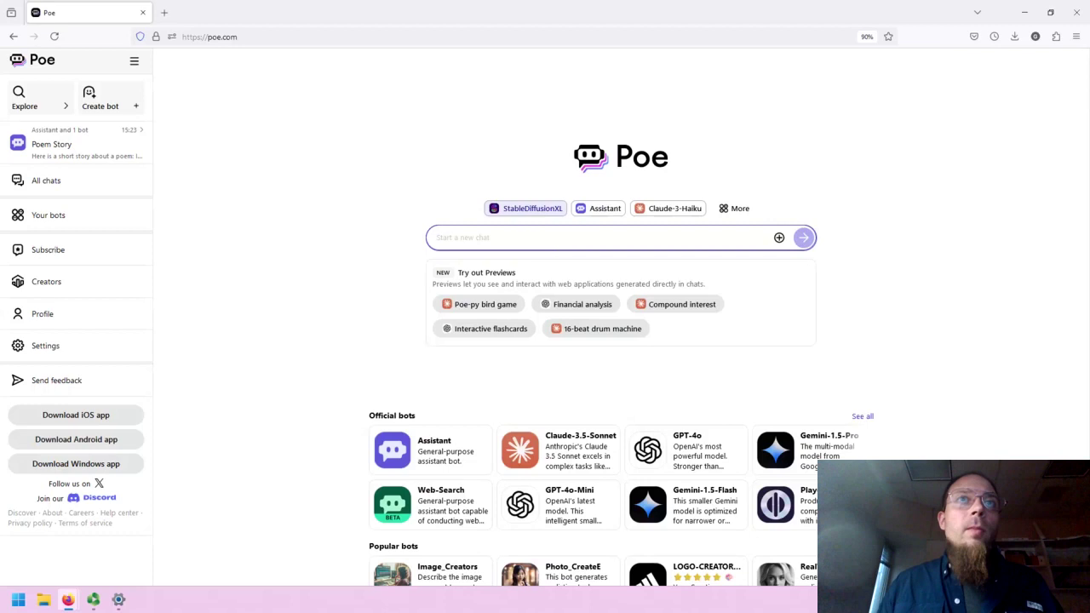
pyautogui.write('c')
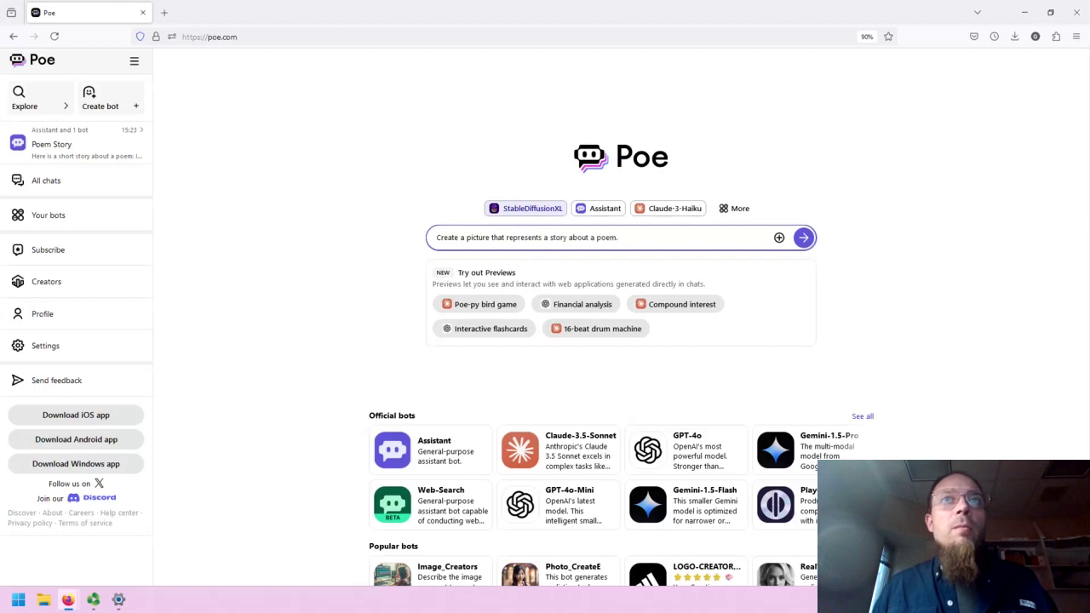
pyautogui.press('Return')
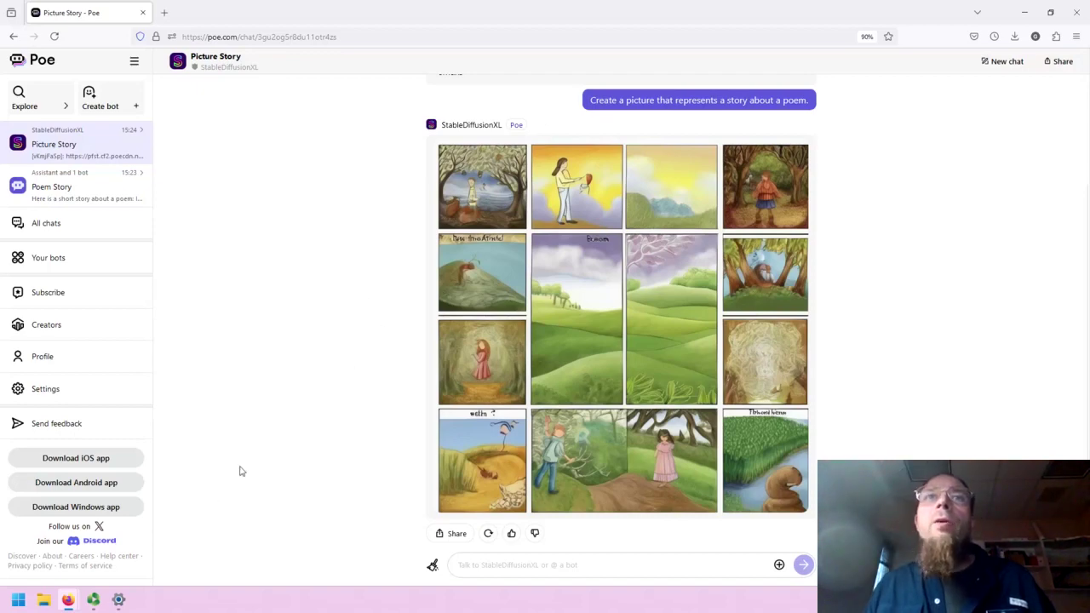
pyautogui.scroll(-2, 383, 547)
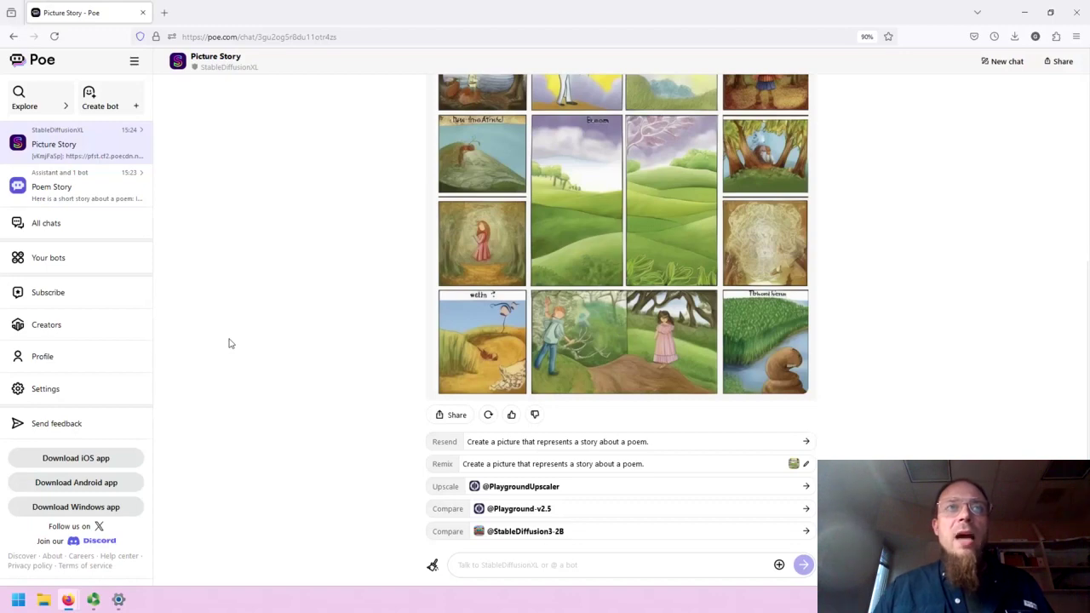
# - Go back to the home page and look over the official, popular, featured and new bots
pyautogui.click(47, 64)
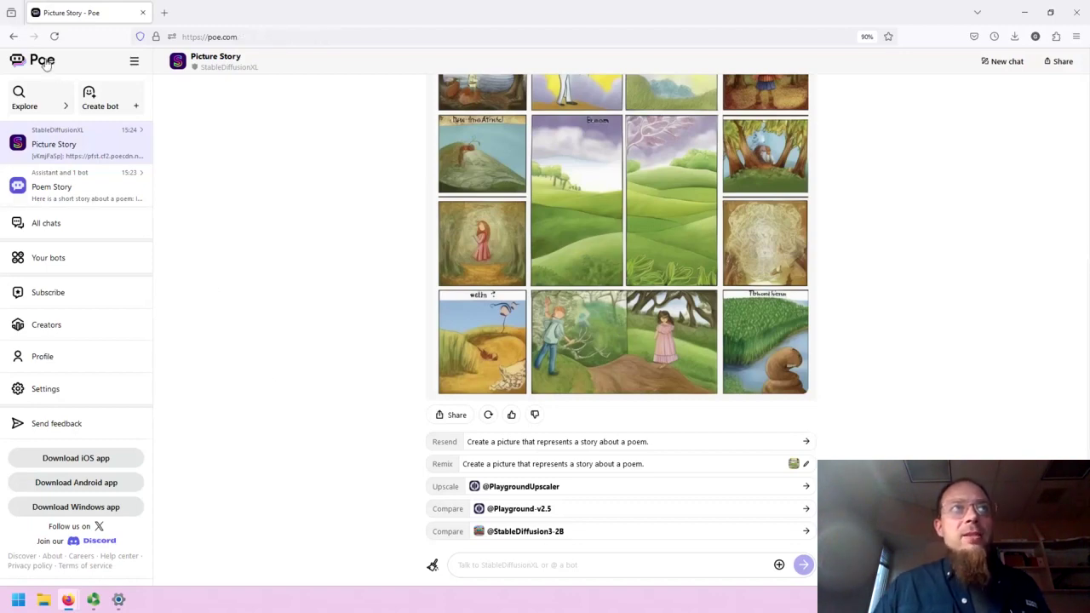
pyautogui.scroll(-3, 289, 226)
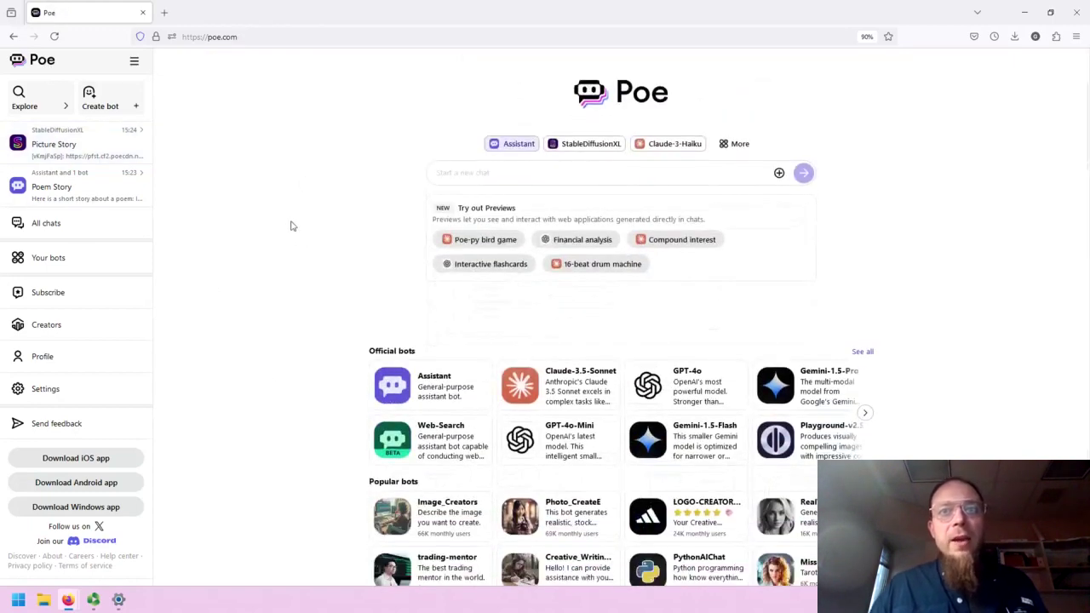
pyautogui.scroll(-5, 281, 225)
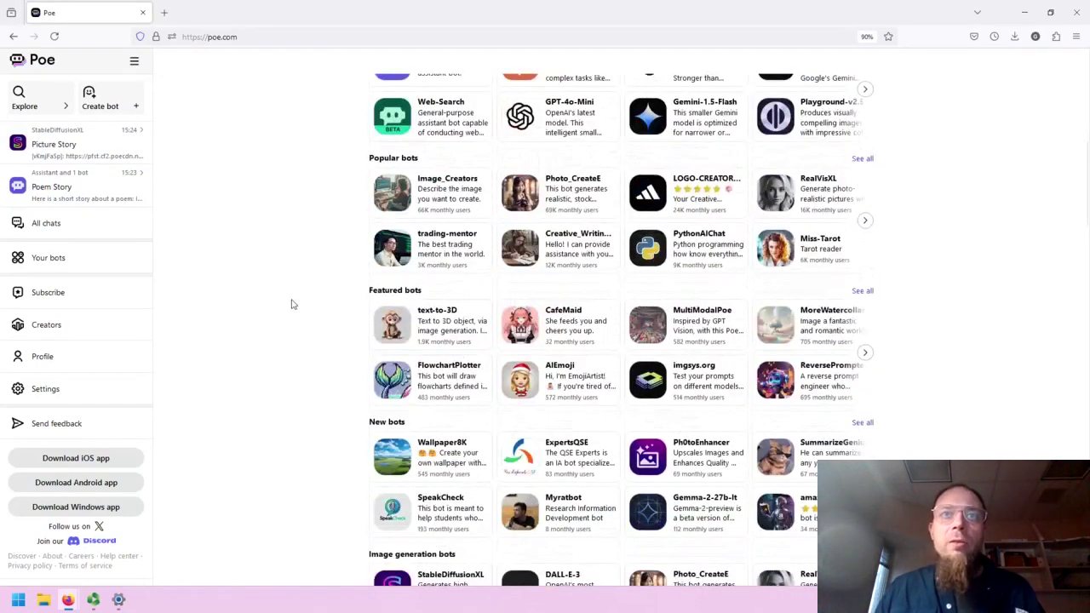
pyautogui.scroll(9, 226, 451)
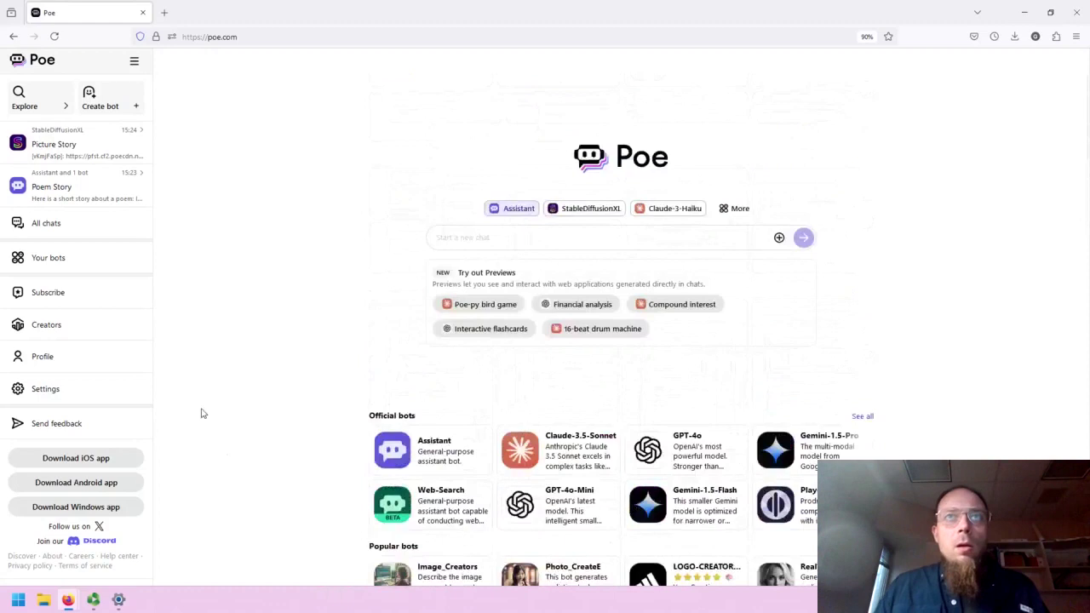